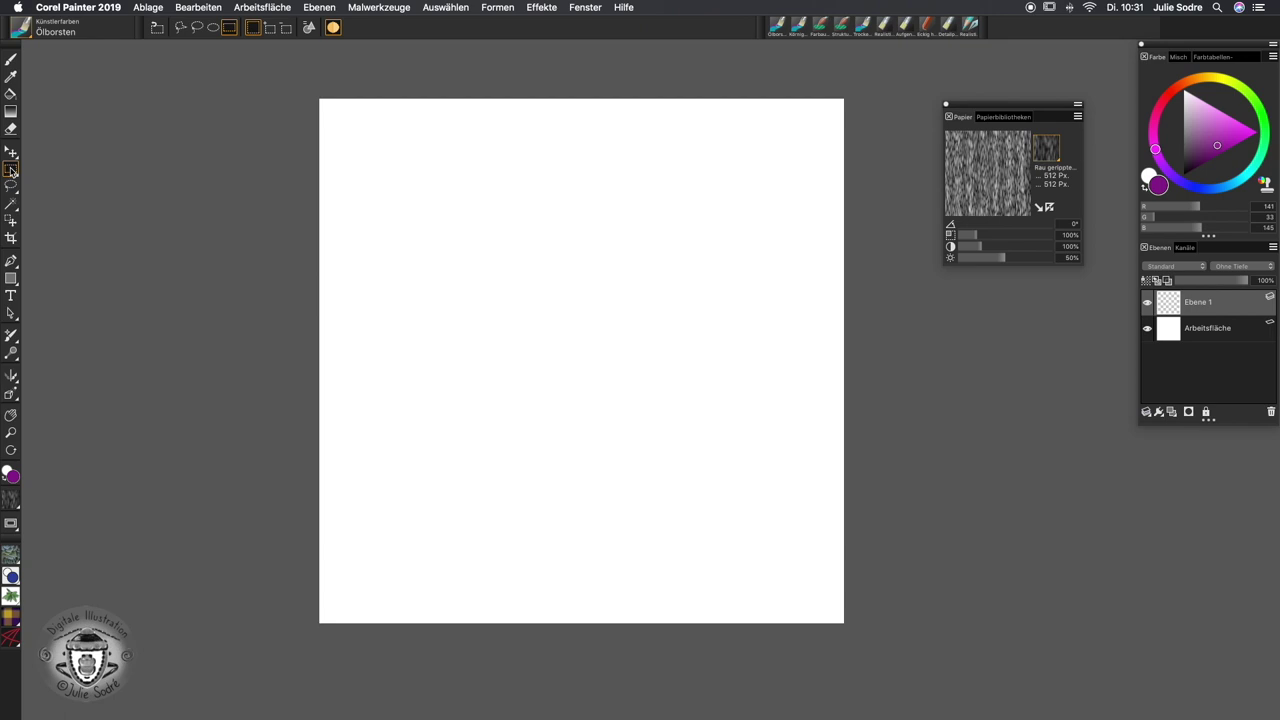
Step: Select a square near the upper left and paint it purple with the Ölborsten oil brush
left_click(12, 172)
left_click_drag(454, 203, 594, 355)
left_click(24, 29)
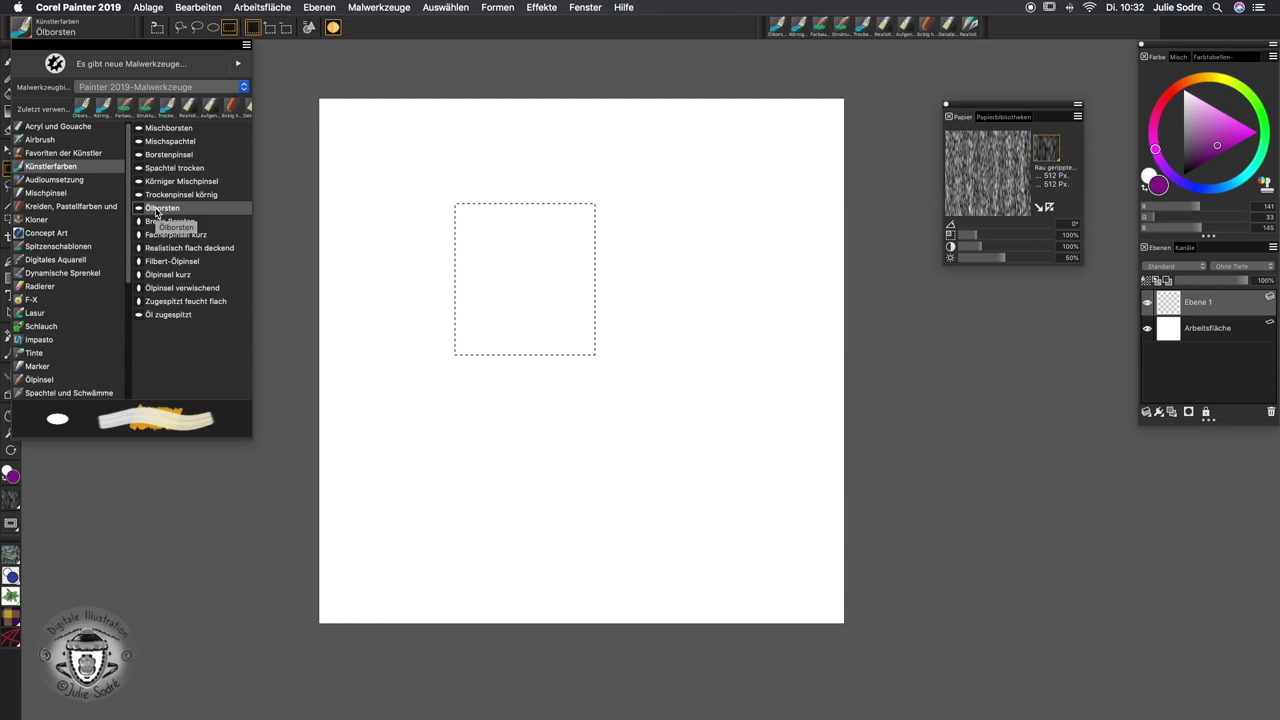
left_click(502, 295)
key("b")
mouse_move(506, 246)
left_mouse_down()
mouse_move(543, 163)
mouse_move(408, 337)
left_mouse_up()
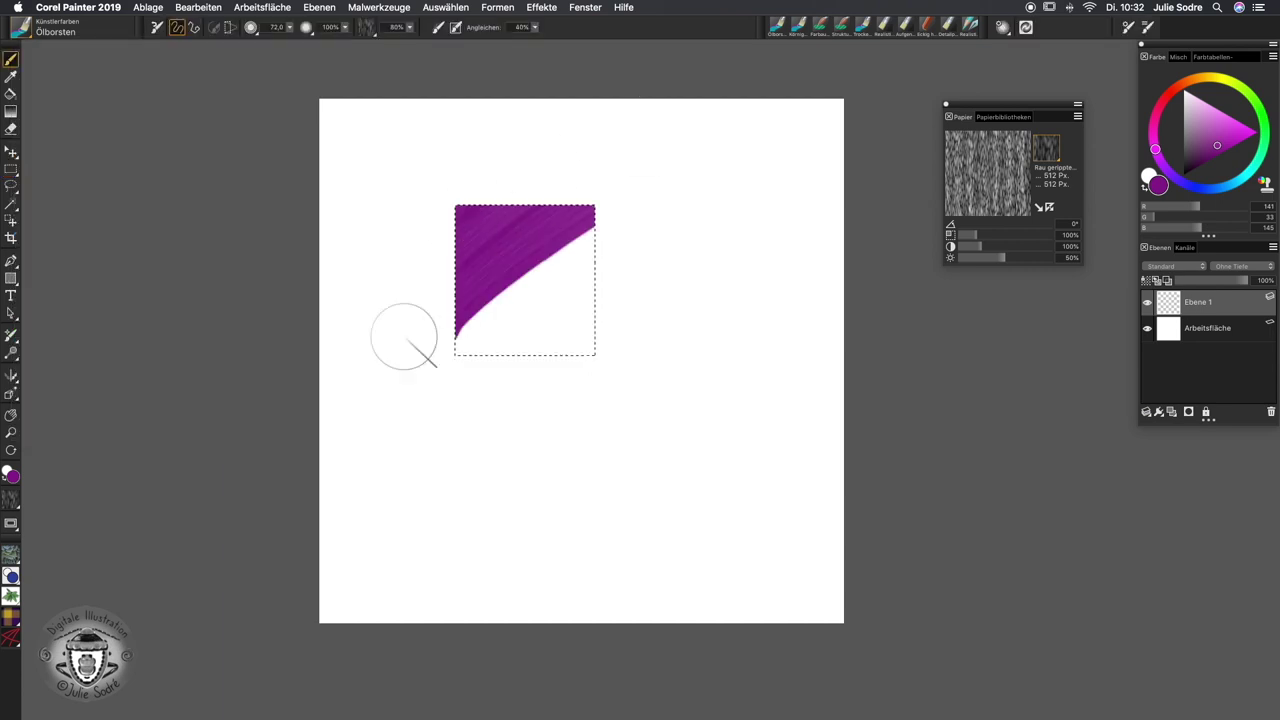
left_click_drag(420, 411, 683, 287)
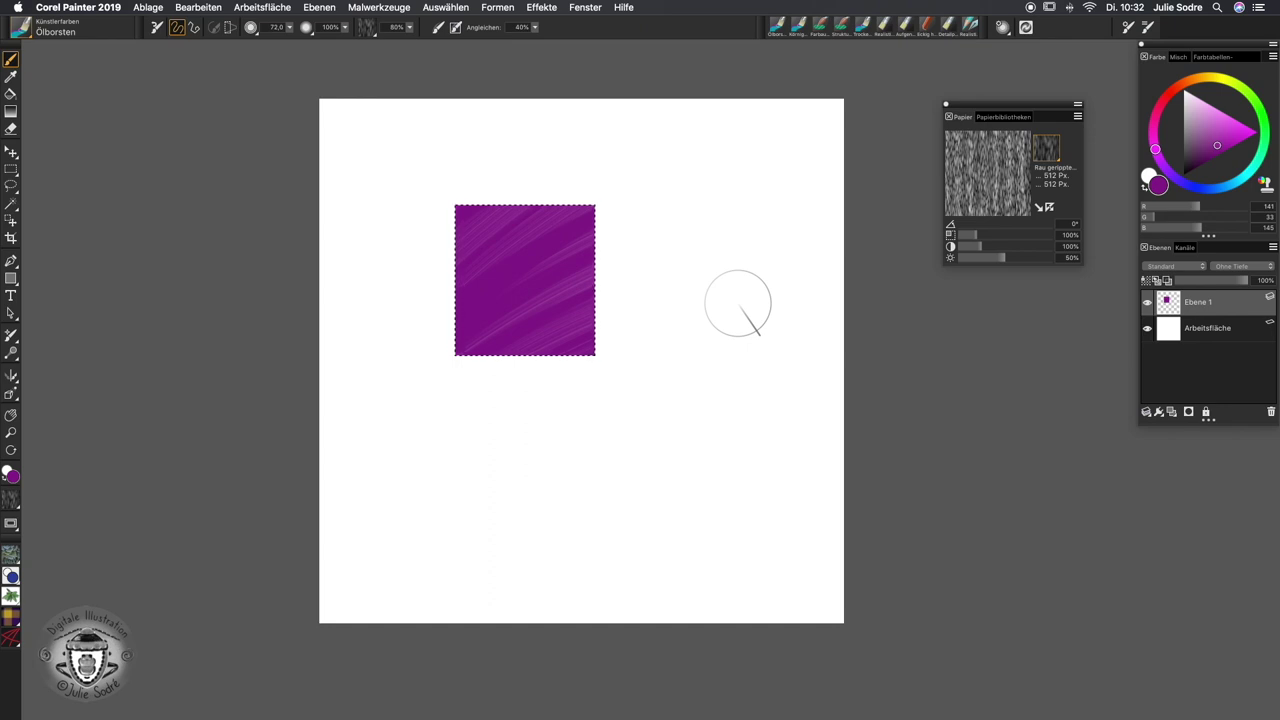
left_click(11, 170)
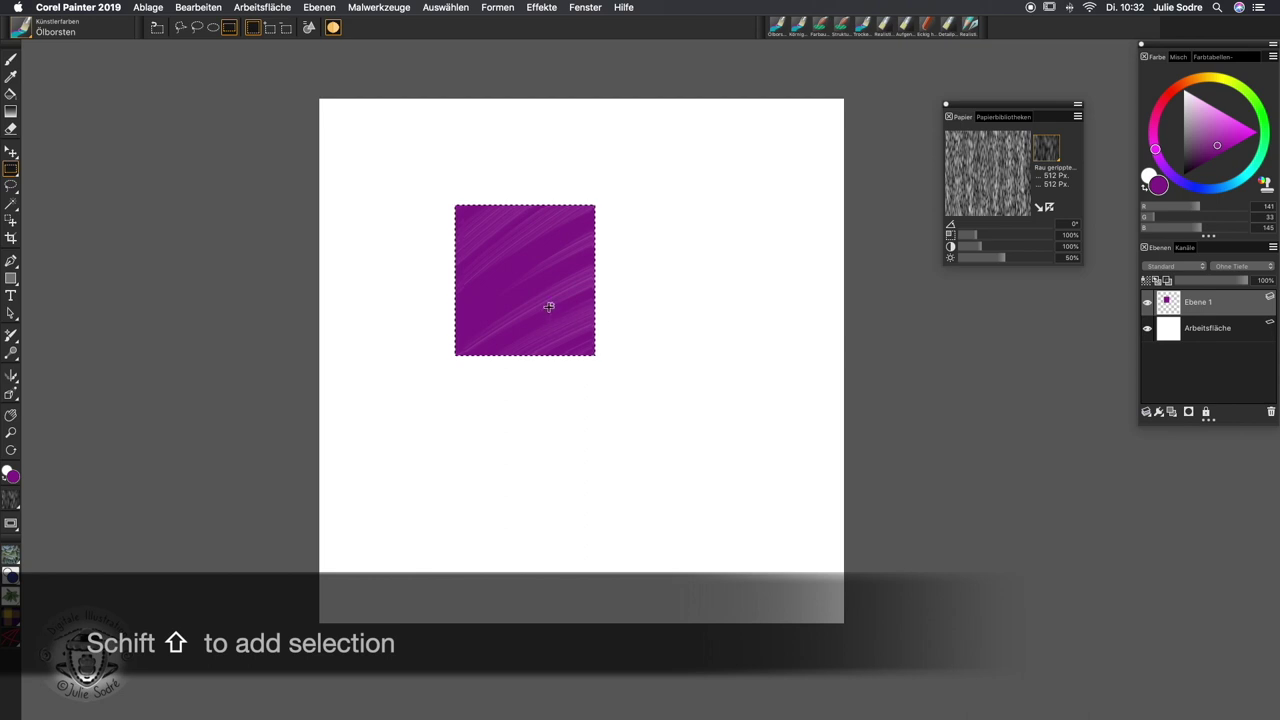
Step: Add an overlapping square down-right to the selection and paint it purple
left_click_drag(579, 348, 694, 455)
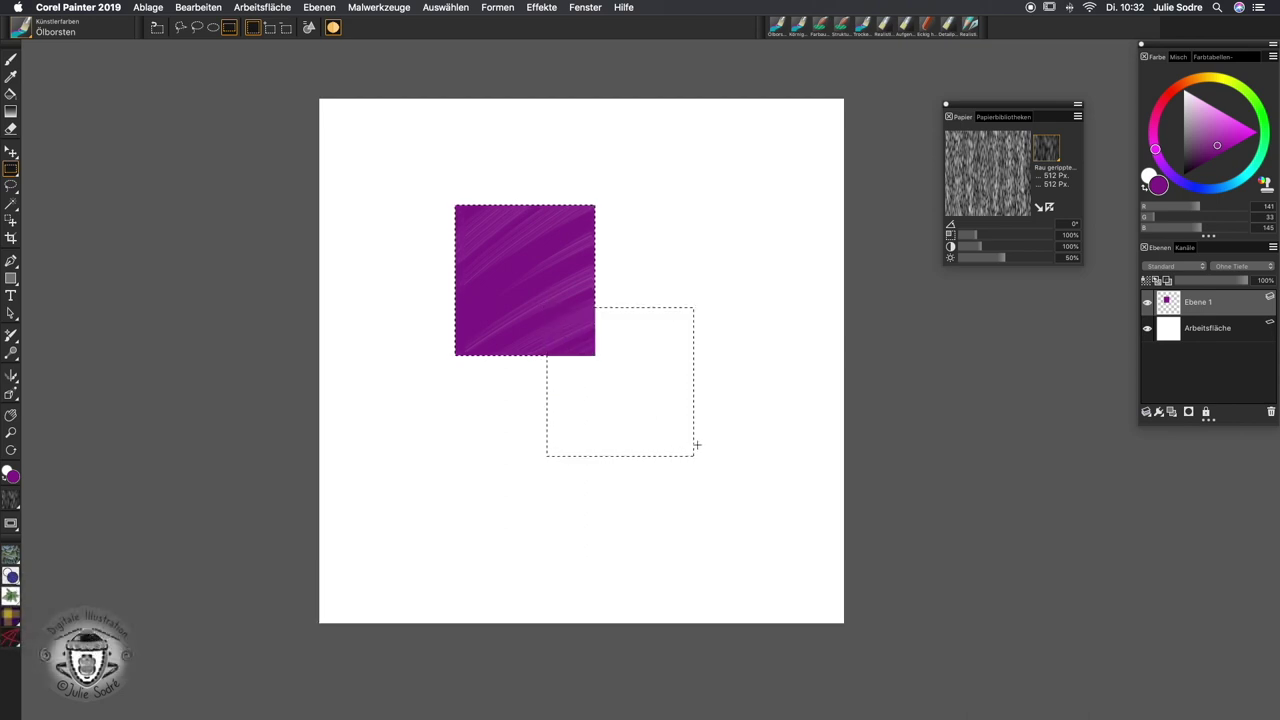
left_click(11, 59)
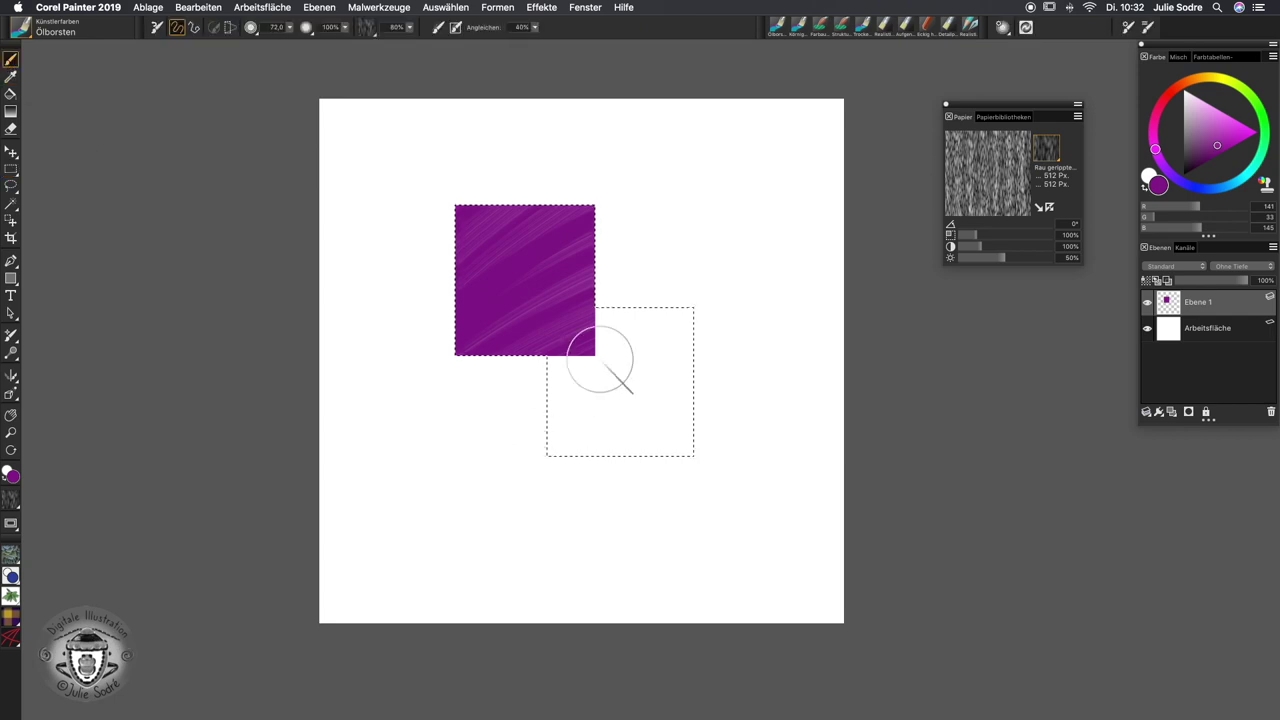
mouse_move(522, 384)
left_mouse_down()
mouse_move(563, 433)
mouse_move(800, 320)
mouse_move(569, 494)
mouse_move(830, 391)
left_mouse_up()
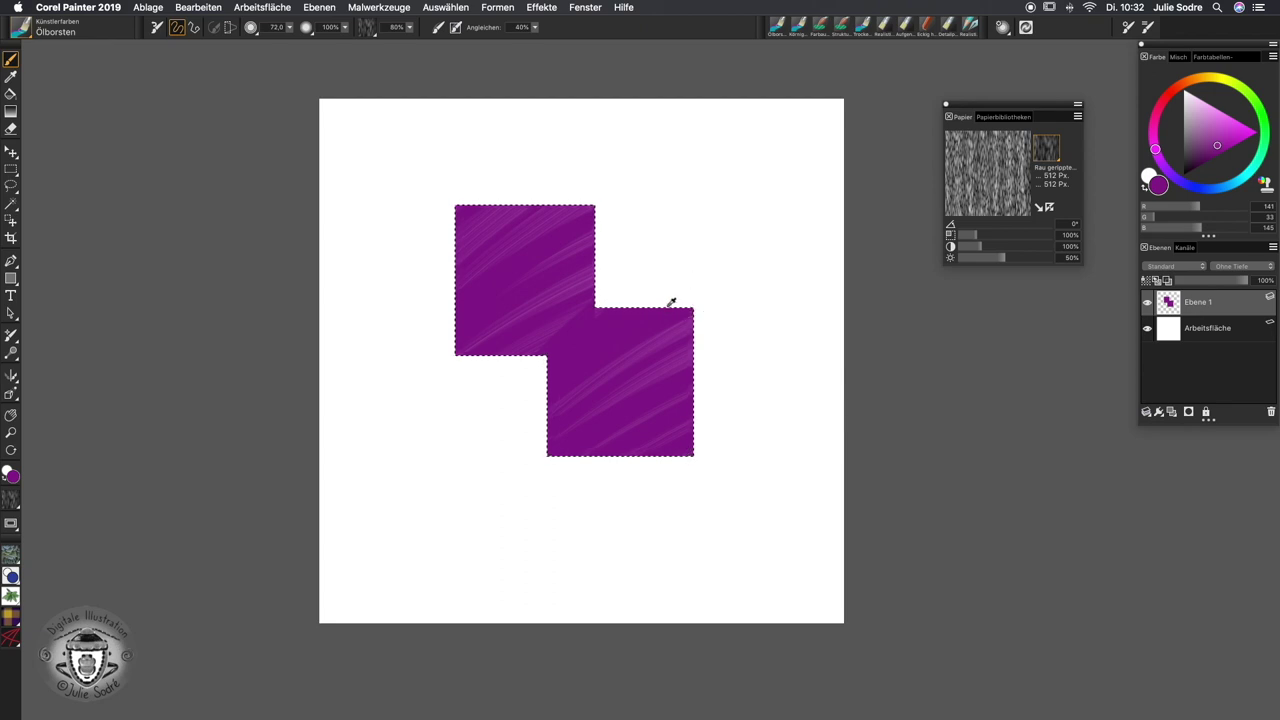
Step: Subtract an inner square from the selection and paint the remaining outer band blue
left_click(10, 171)
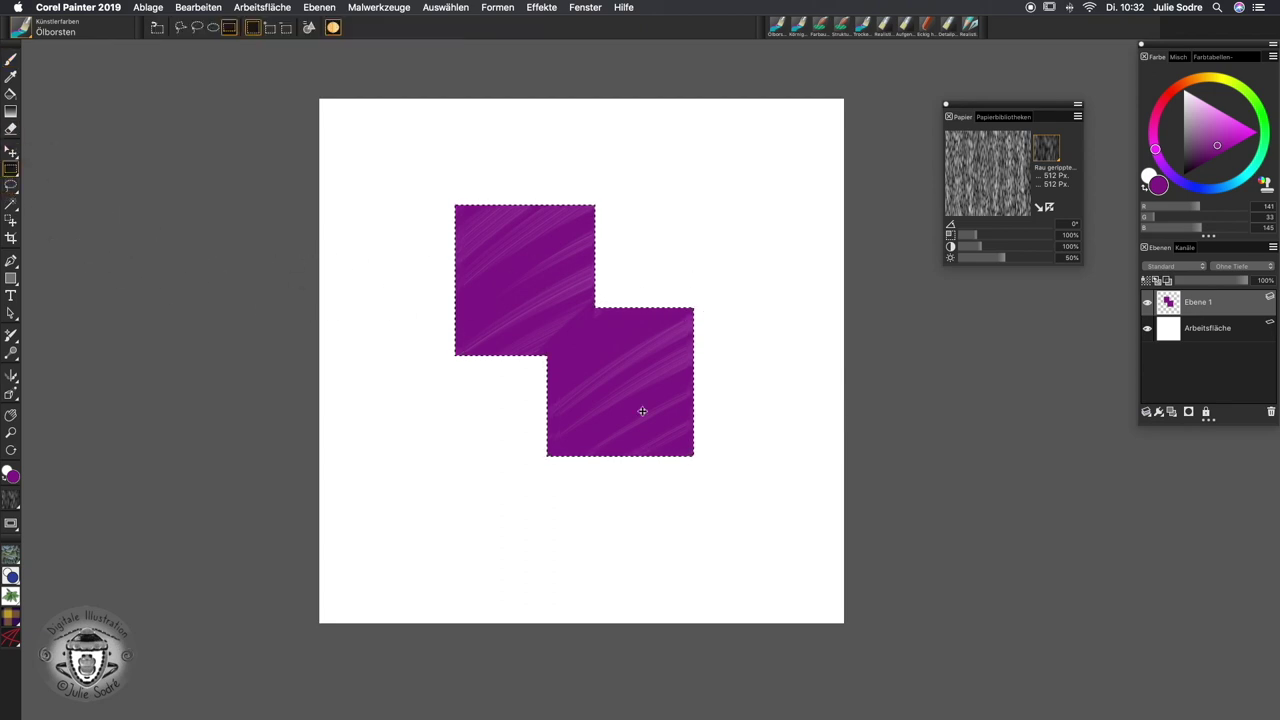
key("alt")
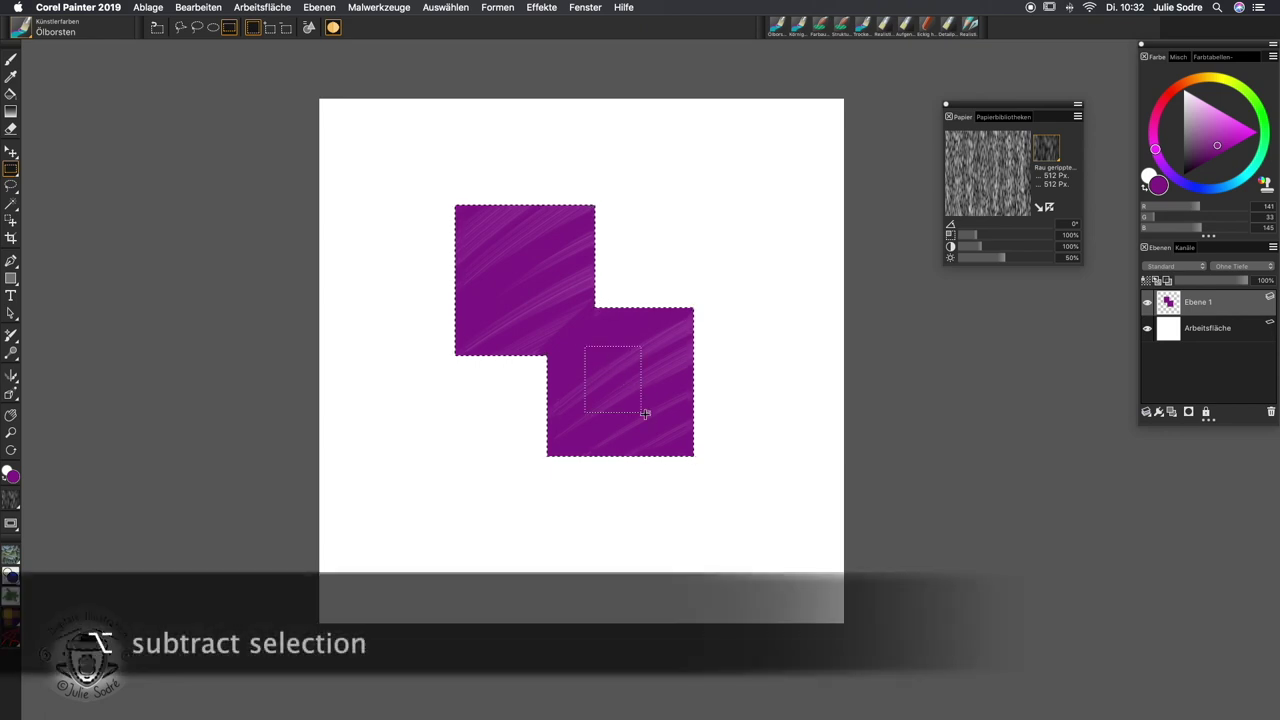
left_click(1205, 188)
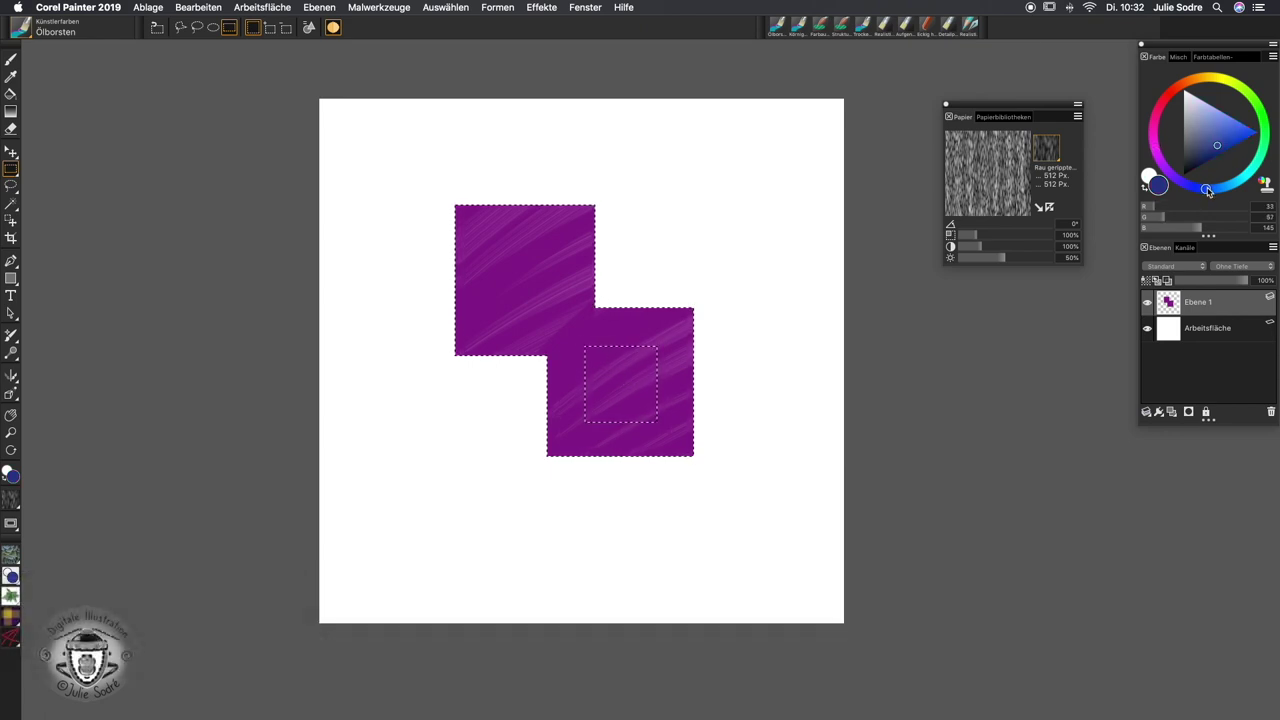
key("b")
left_click_drag(728, 236, 486, 475)
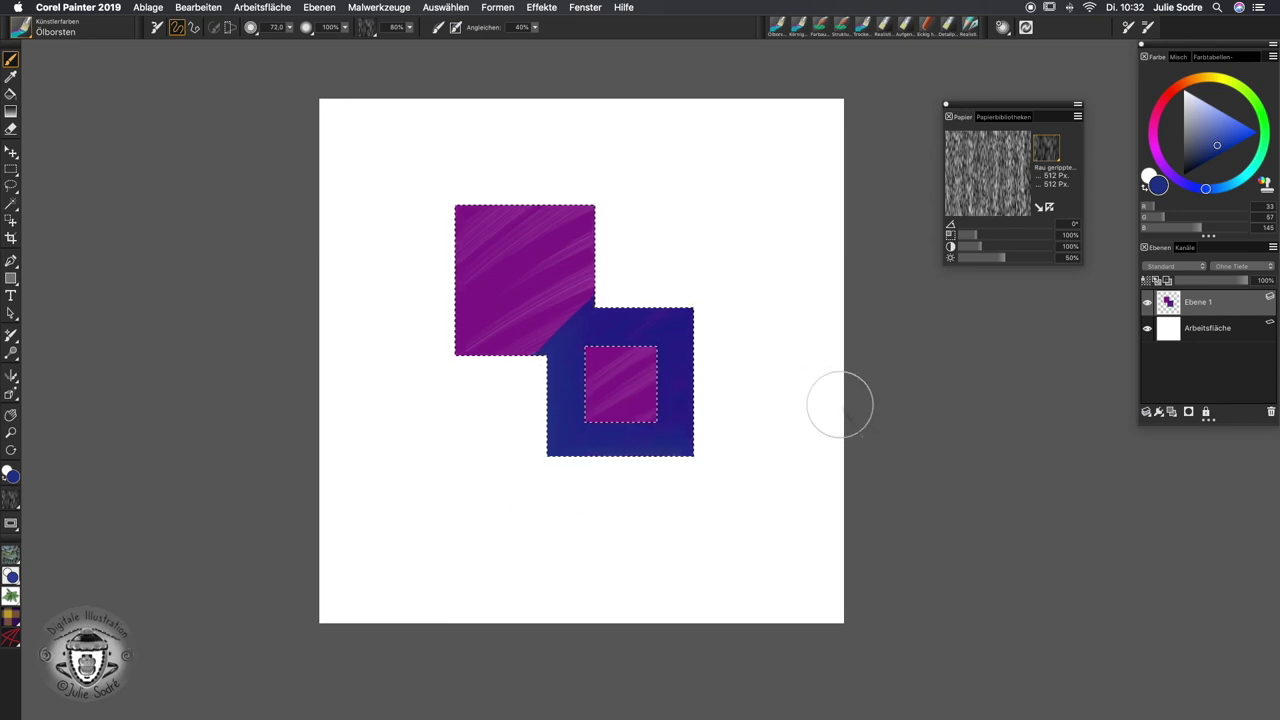
left_click(10, 171)
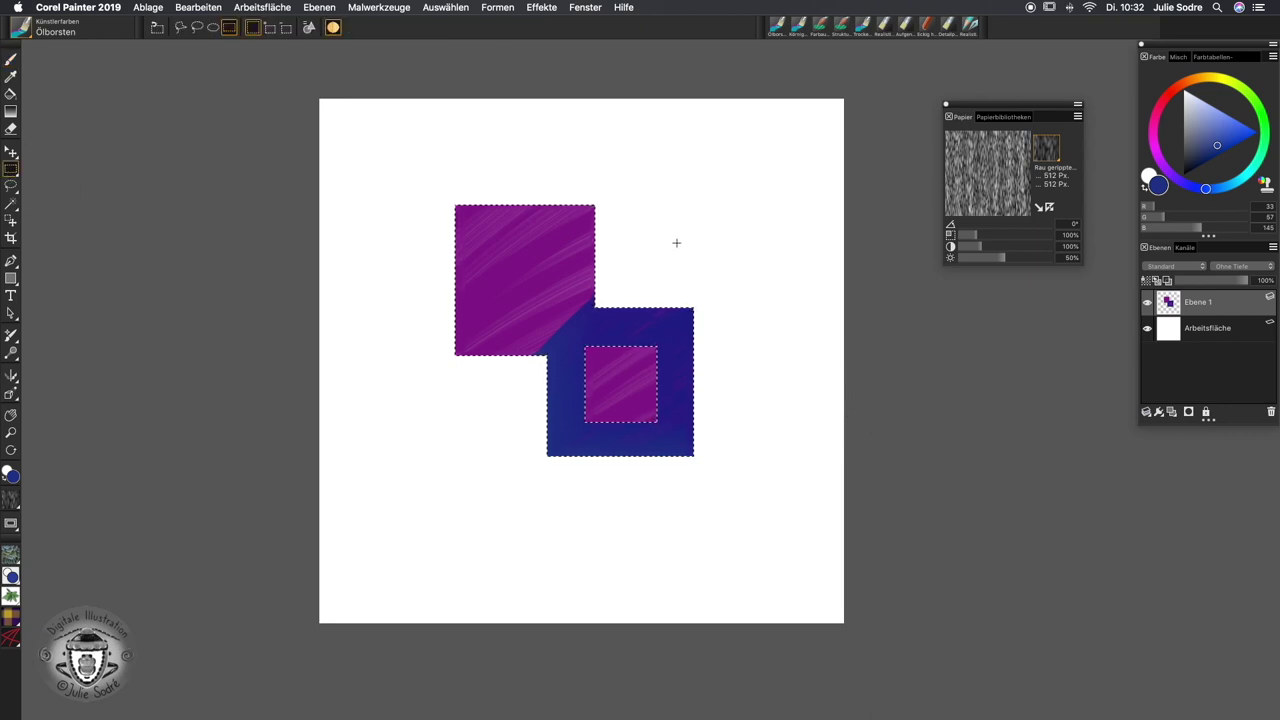
Step: Select a rectangle at the canvas's upper right and paint it blue
left_click_drag(651, 215, 814, 286)
key("b")
left_click_drag(662, 280, 757, 257)
Step: Switch to the Auswahloval shape and drag an oval selection across the squares
key("r")
mouse_move(477, 410)
left_mouse_down()
mouse_move(551, 480)
mouse_move(660, 551)
mouse_move(571, 488)
mouse_move(586, 500)
mouse_move(626, 449)
mouse_move(757, 420)
mouse_move(756, 343)
mouse_move(697, 326)
mouse_move(568, 558)
mouse_move(646, 548)
mouse_move(708, 488)
mouse_move(651, 522)
mouse_move(677, 508)
mouse_move(683, 477)
mouse_move(574, 449)
mouse_move(583, 461)
left_mouse_up()
left_click_drag(10, 168, 46, 173)
mouse_move(674, 392)
left_mouse_down()
mouse_move(773, 508)
mouse_move(720, 531)
mouse_move(763, 420)
mouse_move(711, 146)
mouse_move(737, 514)
mouse_move(778, 361)
left_mouse_up()
key("shift")
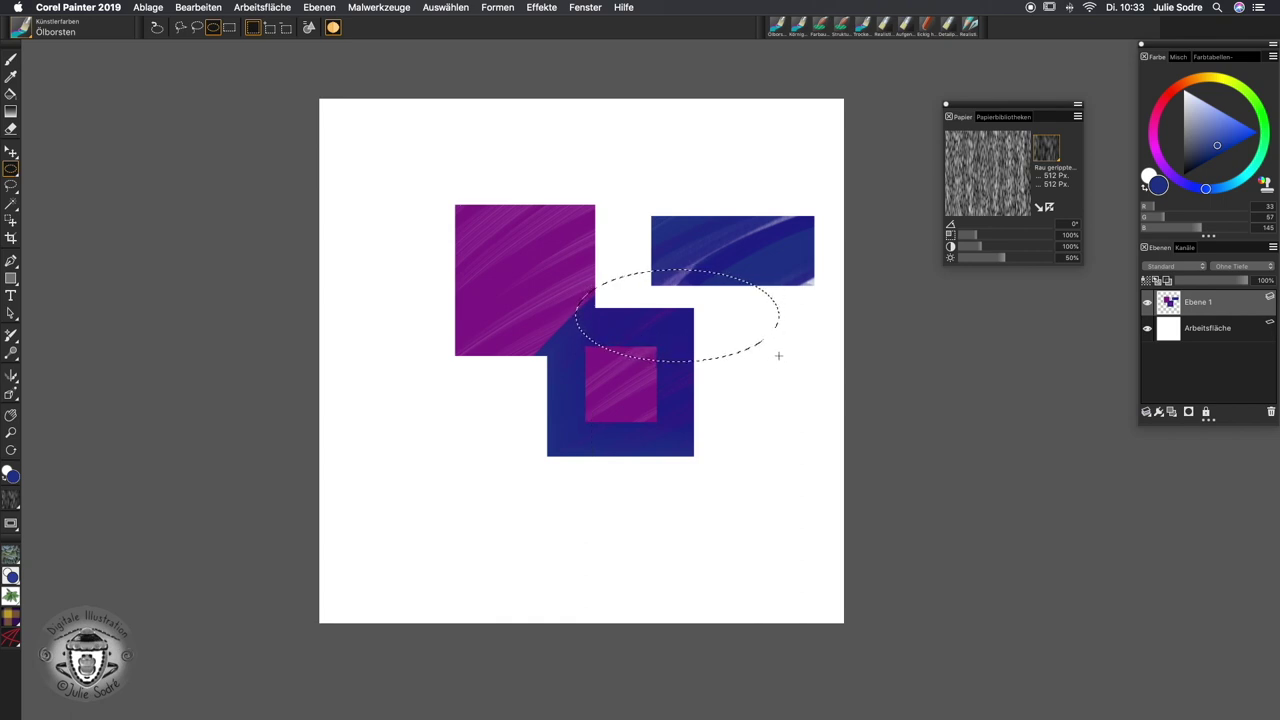
left_click(11, 60)
Step: Fill the oval selection with dark blue
mouse_move(634, 290)
left_mouse_down()
mouse_move(571, 363)
mouse_move(573, 406)
mouse_move(706, 396)
left_mouse_up()
left_click_drag(735, 300, 700, 345)
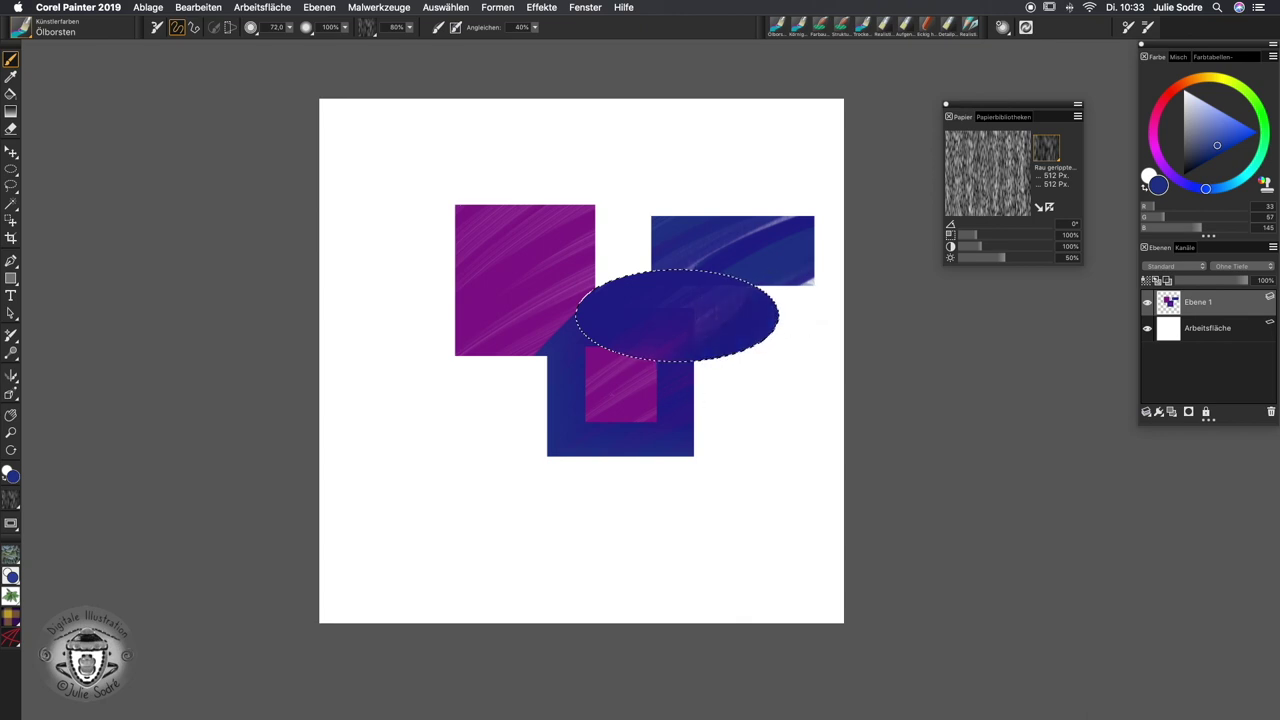
left_click(11, 170)
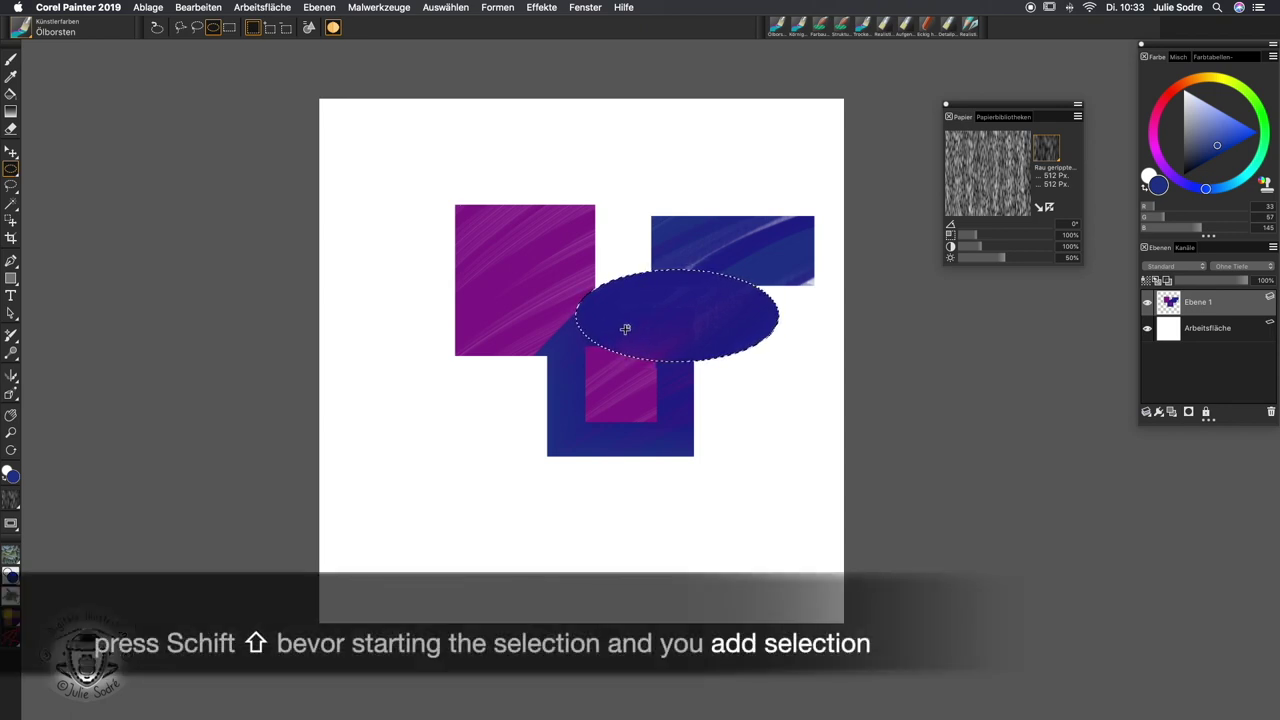
Step: Shift-add circular selections below and above the painted ellipse
left_click_drag(624, 330, 716, 525)
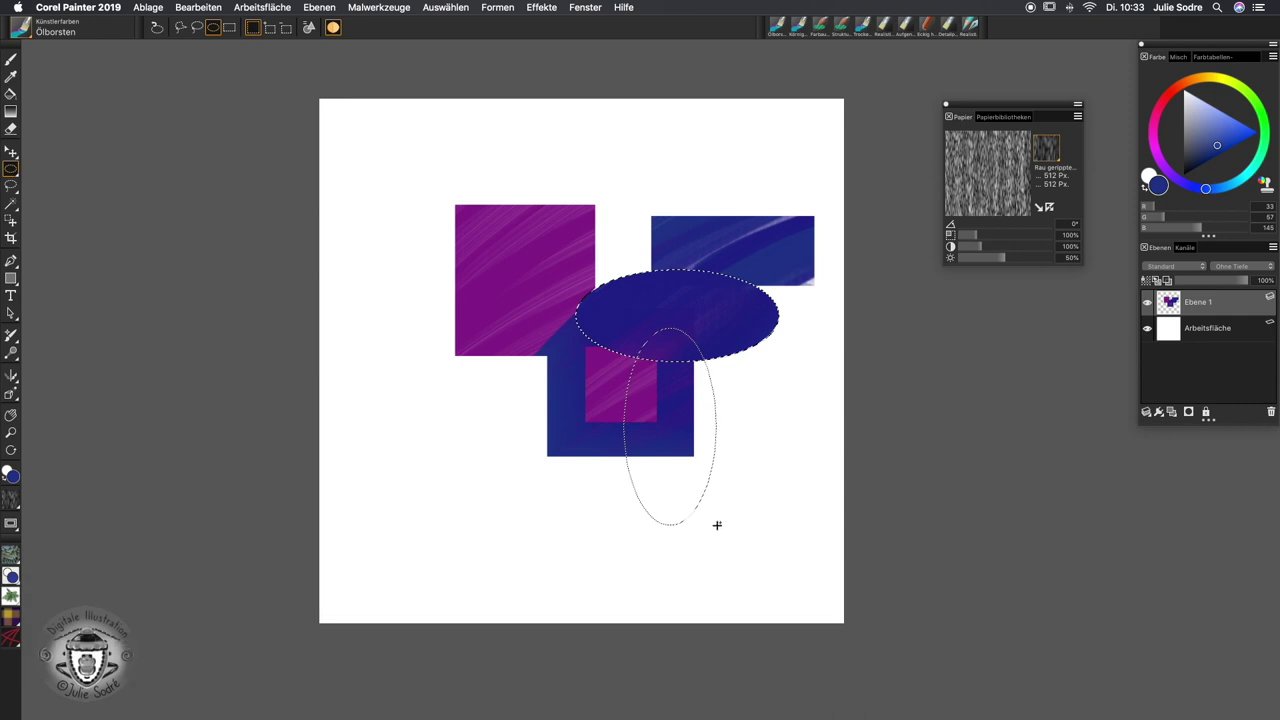
key("shift")
left_click_drag(716, 525, 685, 466)
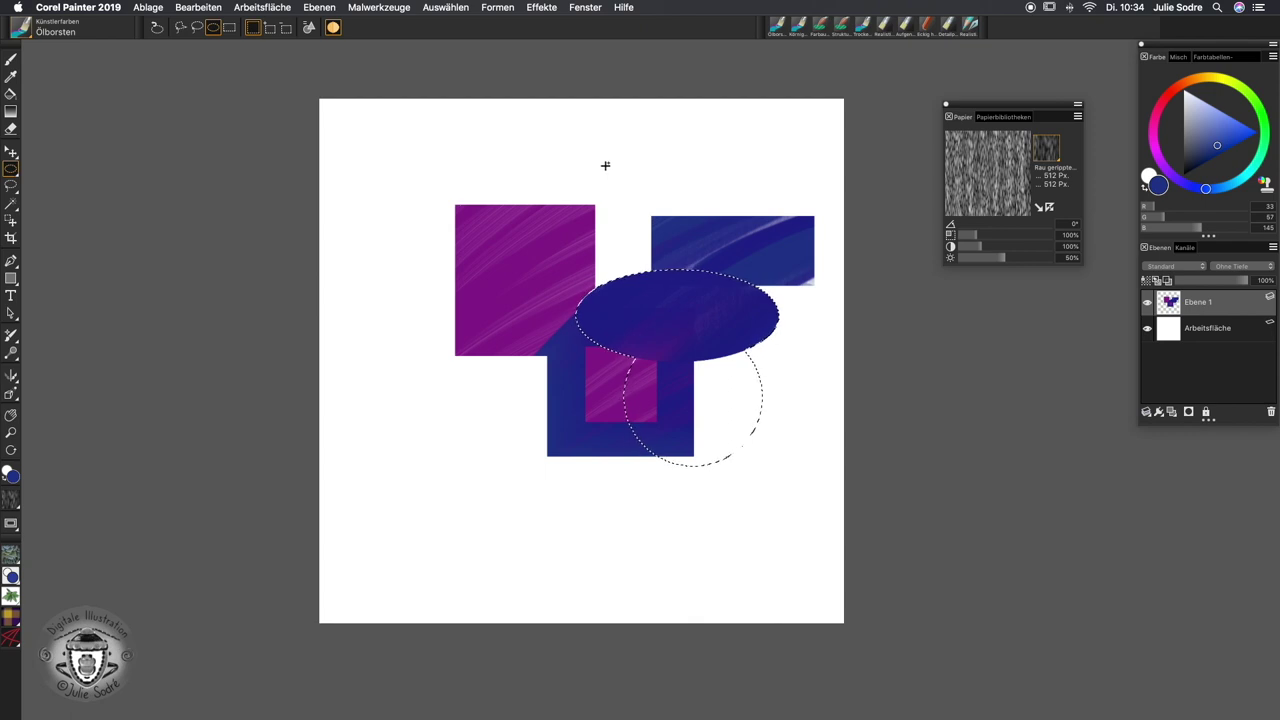
mouse_move(604, 162)
left_mouse_down()
mouse_move(749, 323)
mouse_move(757, 271)
mouse_move(779, 287)
mouse_move(786, 262)
mouse_move(787, 291)
left_mouse_up()
Step: Paint both circles a lighter blue and exit full-screen view
left_click(1207, 141)
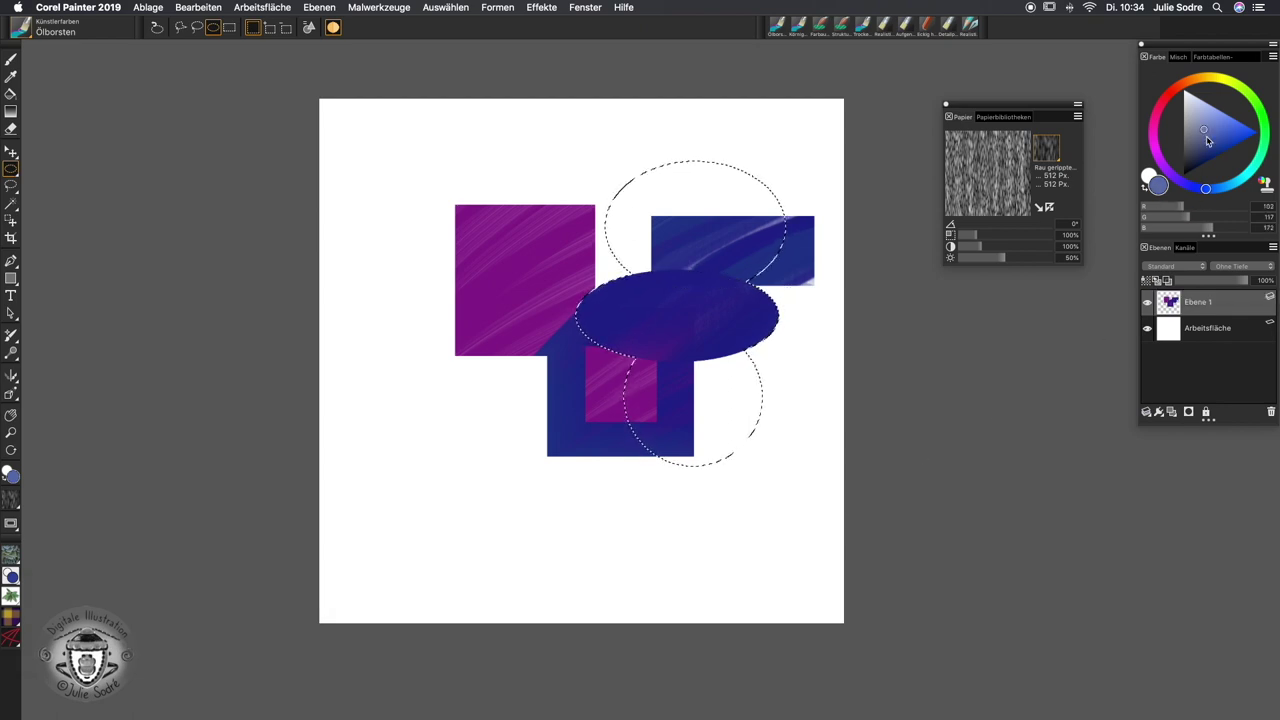
key("b")
mouse_move(612, 245)
left_mouse_down()
mouse_move(690, 192)
mouse_move(780, 175)
left_mouse_up()
mouse_move(772, 332)
left_mouse_down()
mouse_move(640, 458)
mouse_move(755, 340)
mouse_move(680, 175)
mouse_move(610, 250)
left_mouse_up()
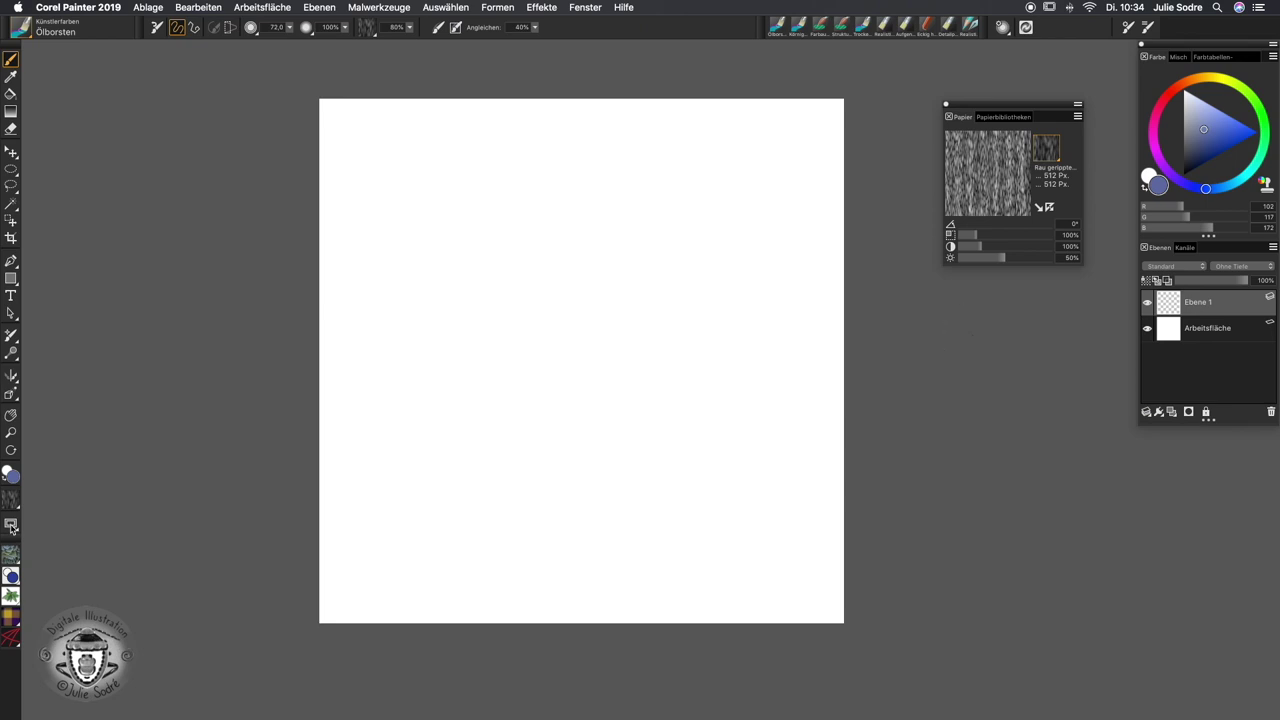
key("super+m")
Step: Open Moewe.JPG in Painter by dragging it from the desktop, and fit the view
left_click(1237, 432)
mouse_move(1237, 432)
left_mouse_down()
mouse_move(752, 710)
mouse_move(688, 708)
left_mouse_up()
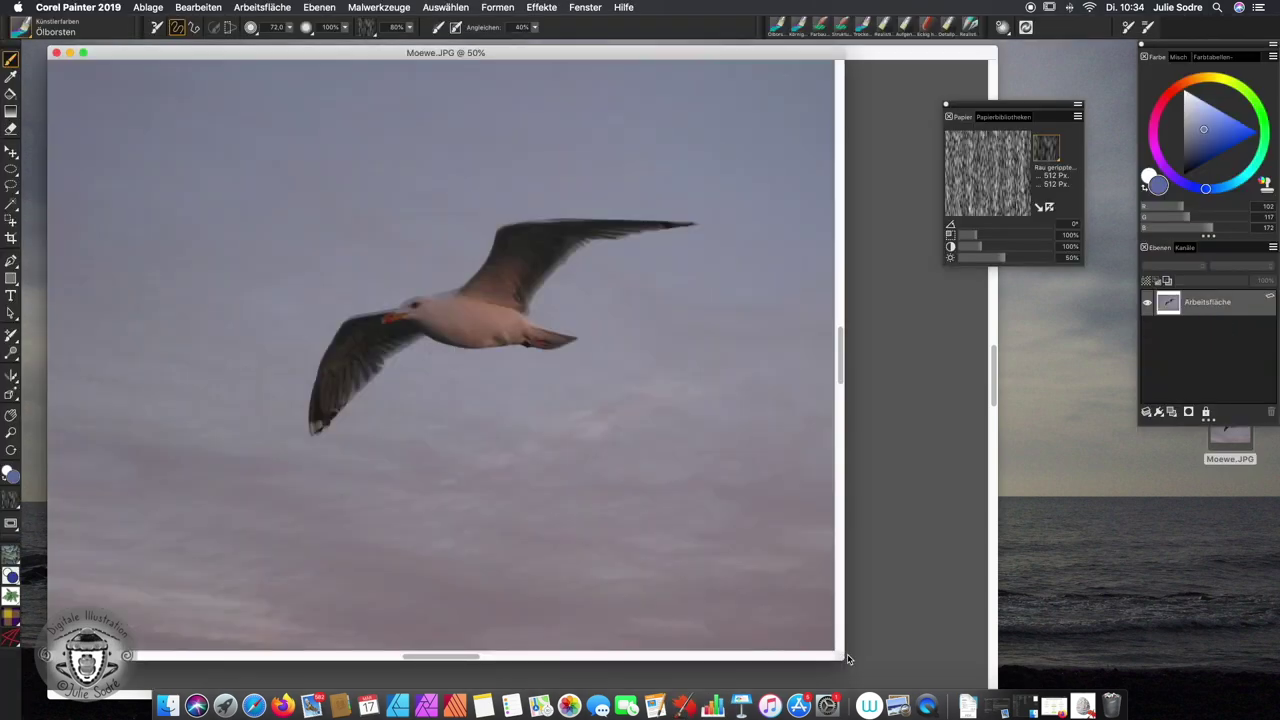
left_click(11, 522)
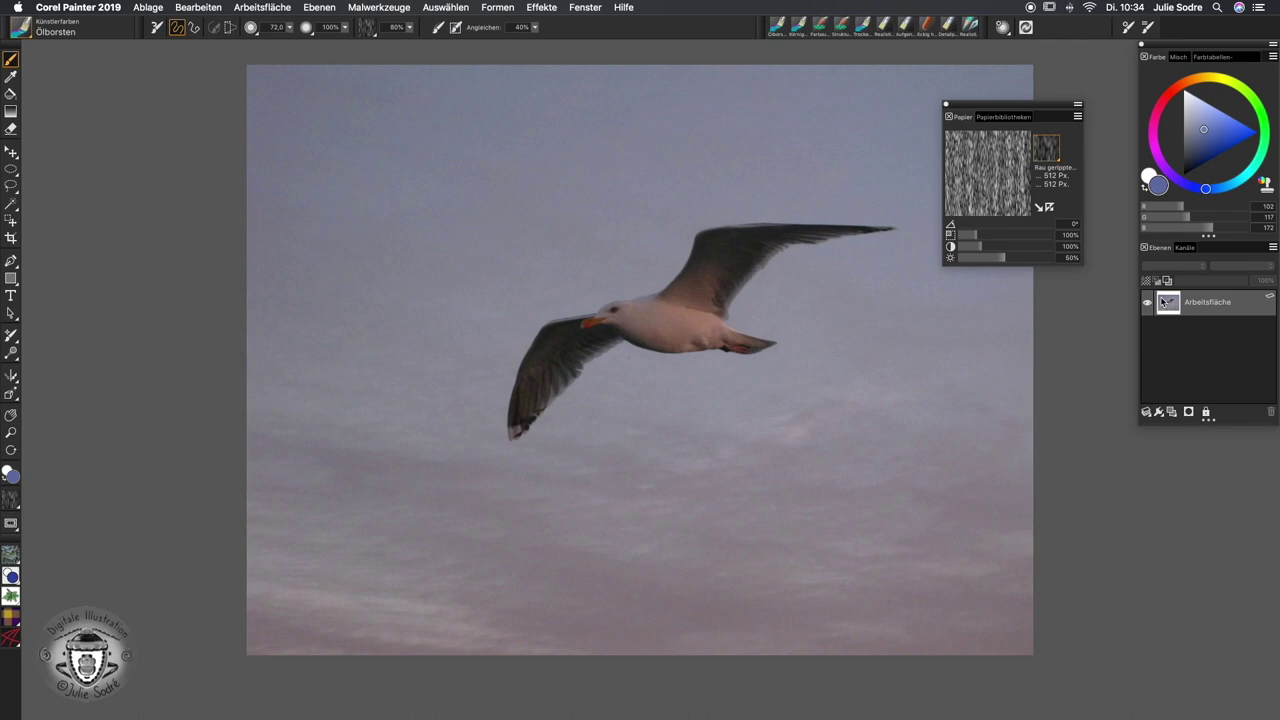
scroll(559, 376, "right", 5)
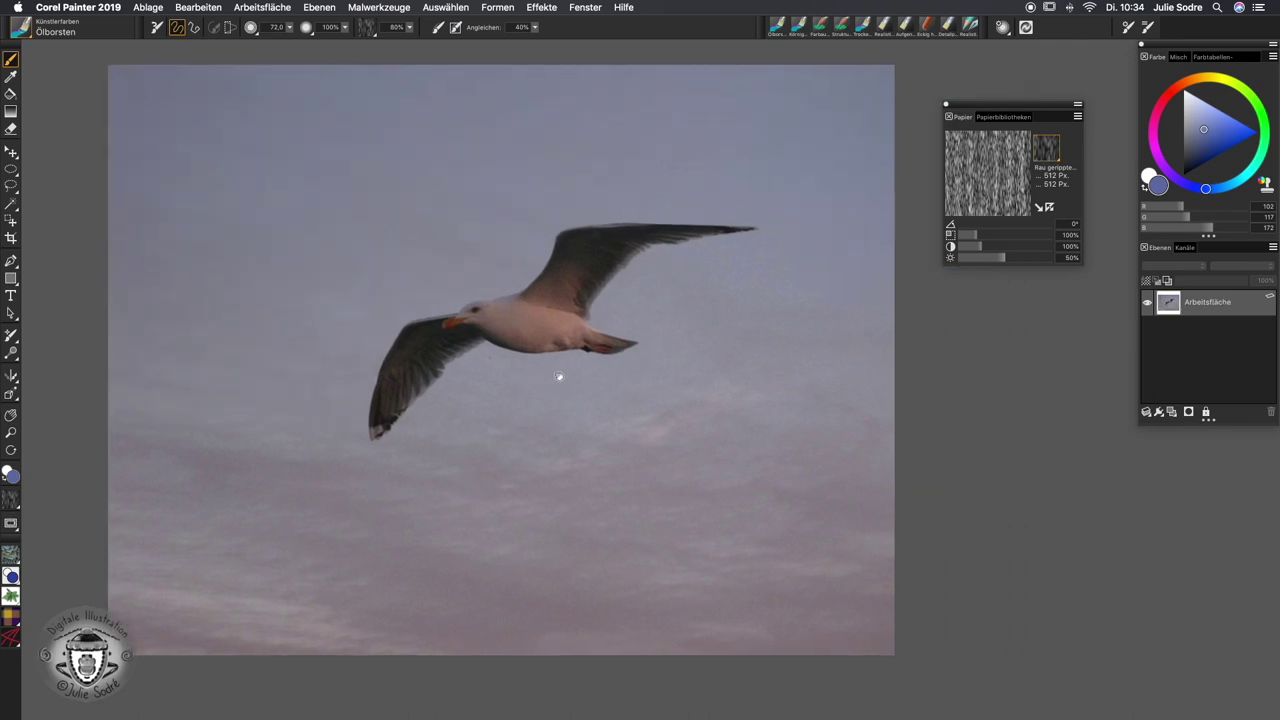
Step: Choose the freehand Lasso-Auswahl and start tracing the gull from its wingtip
left_click(10, 186)
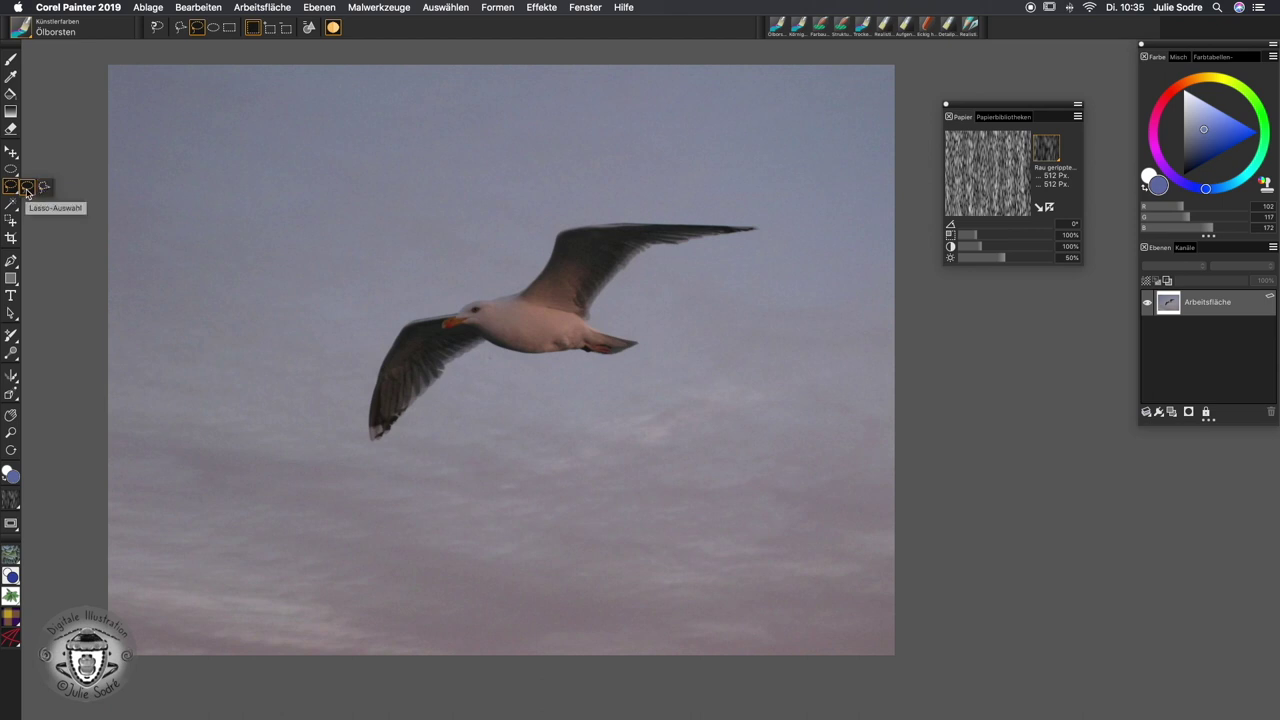
left_click(27, 192)
mouse_move(756, 229)
left_mouse_down()
mouse_move(651, 247)
mouse_move(593, 302)
mouse_move(587, 323)
mouse_move(642, 343)
mouse_move(630, 352)
mouse_move(486, 344)
mouse_move(375, 446)
mouse_move(367, 430)
mouse_move(395, 328)
left_mouse_up()
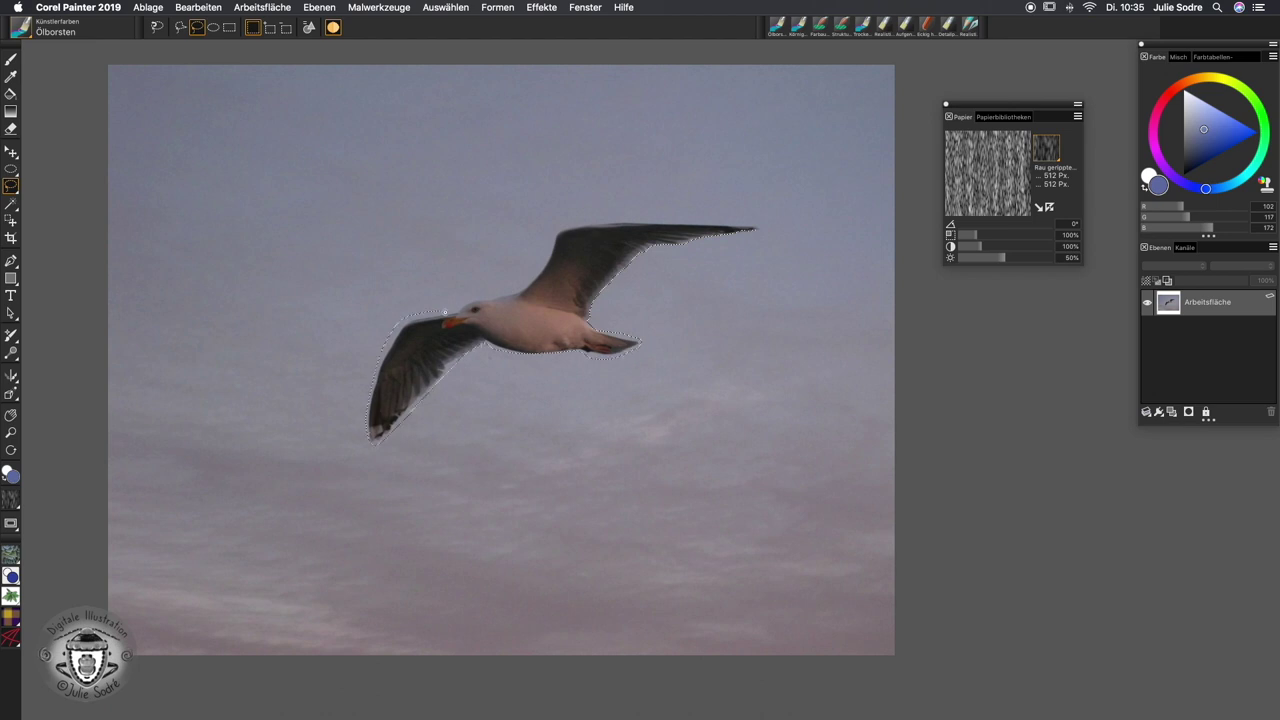
Step: Close the lasso outline around the gull's wings, body and tail
mouse_move(486, 293)
left_mouse_down()
mouse_move(578, 225)
mouse_move(757, 229)
left_mouse_up()
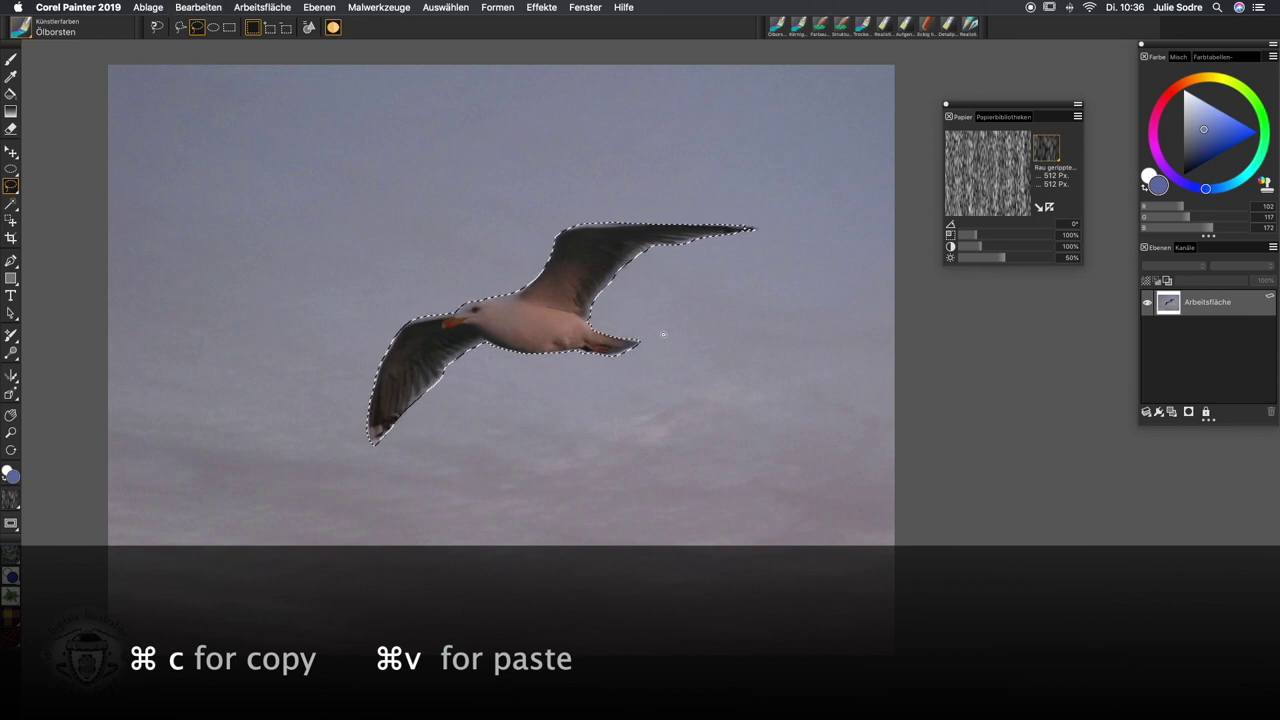
left_click(198, 8)
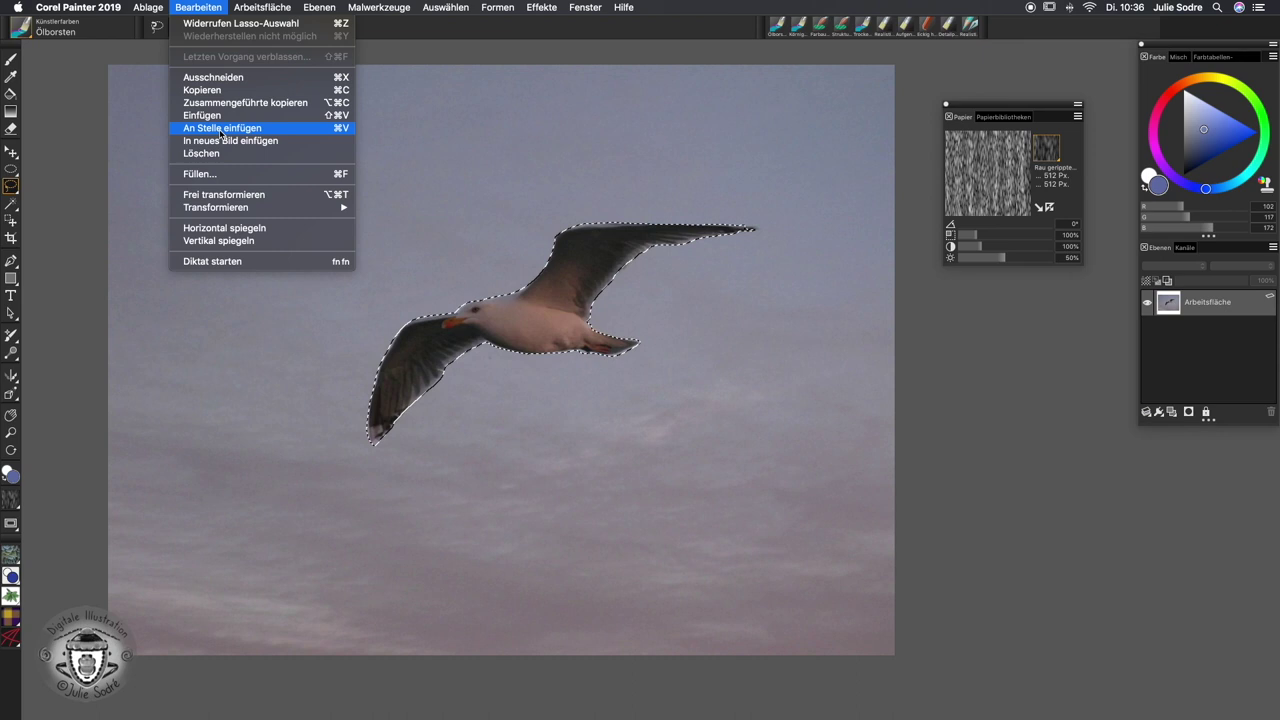
Step: Paste the selected gull in place onto a new layer with ⇧⌘V
left_click(553, 338)
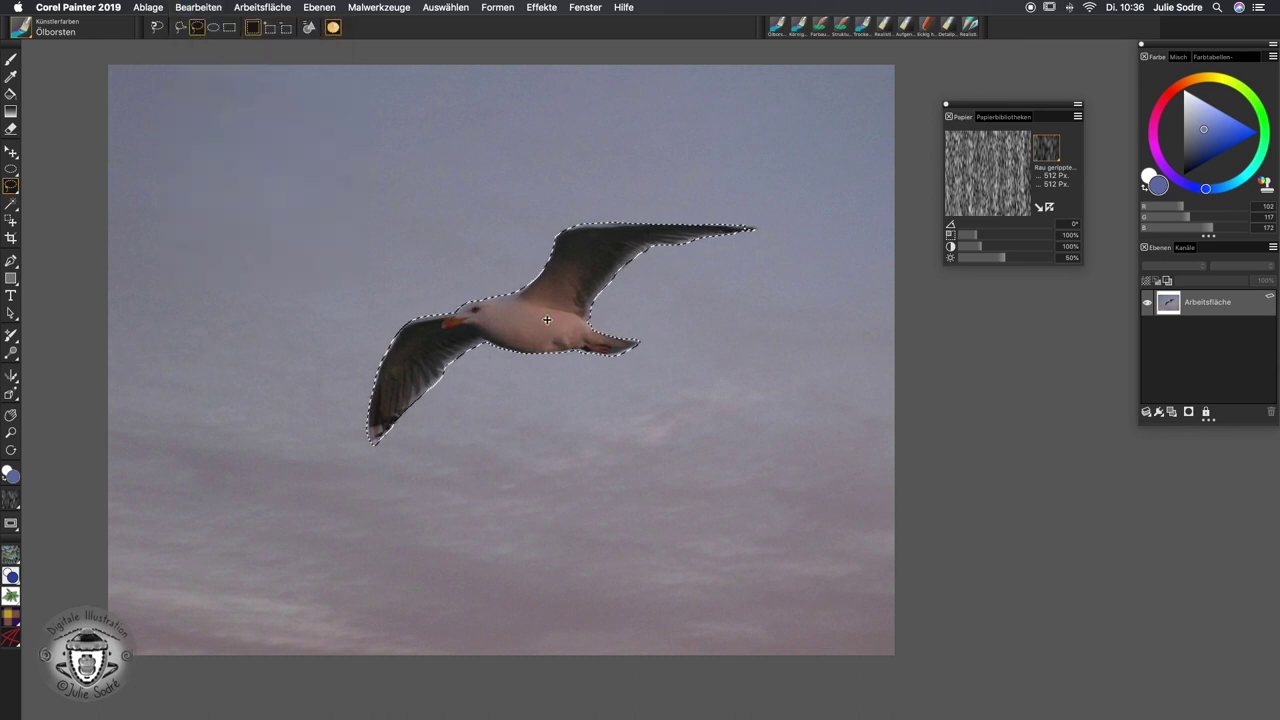
key("super+shift+v")
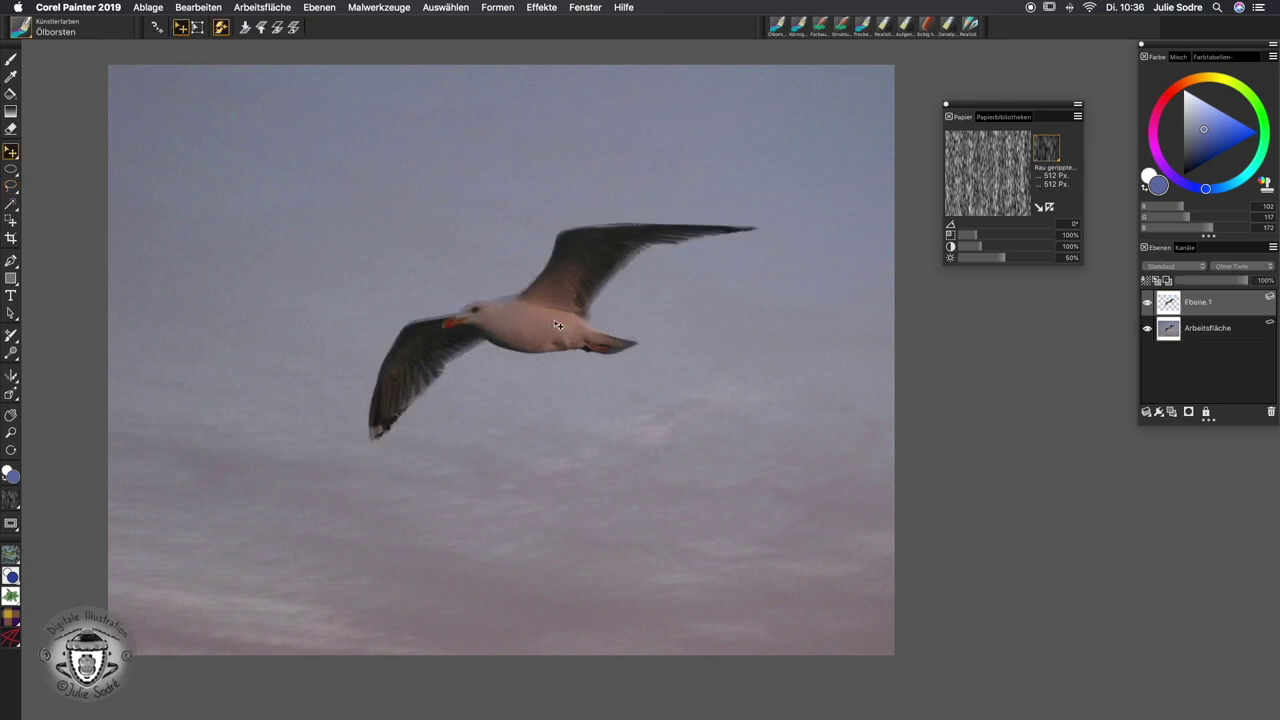
Step: Move the pasted gull down-right, then Alt-drag copies toward the upper left and lower left
left_click_drag(555, 348, 638, 454)
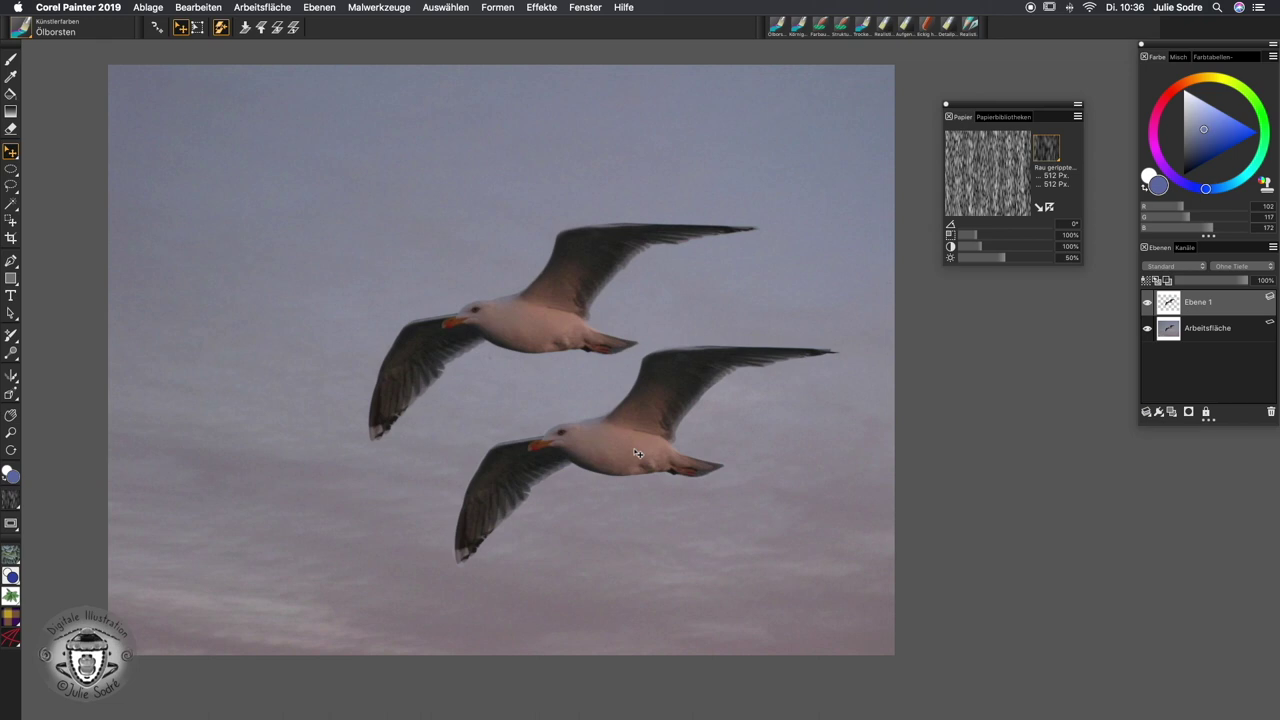
left_click_drag(638, 454, 673, 431)
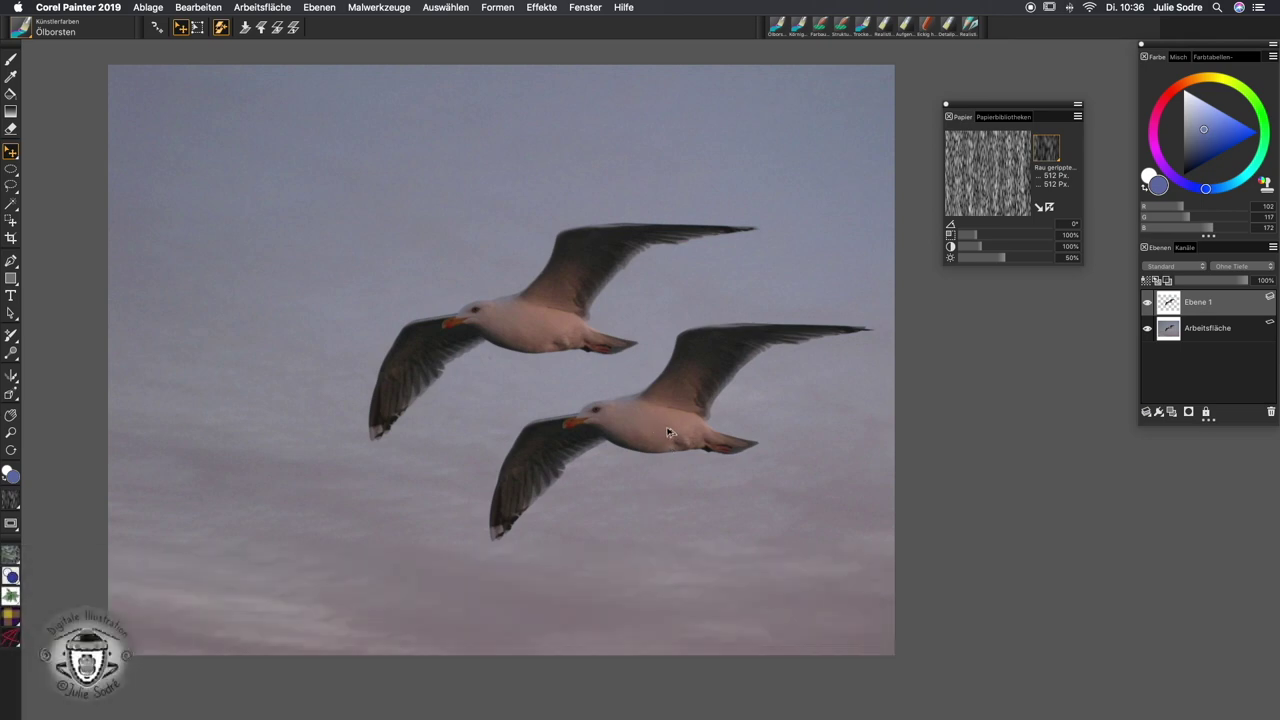
left_click(652, 427, "alt")
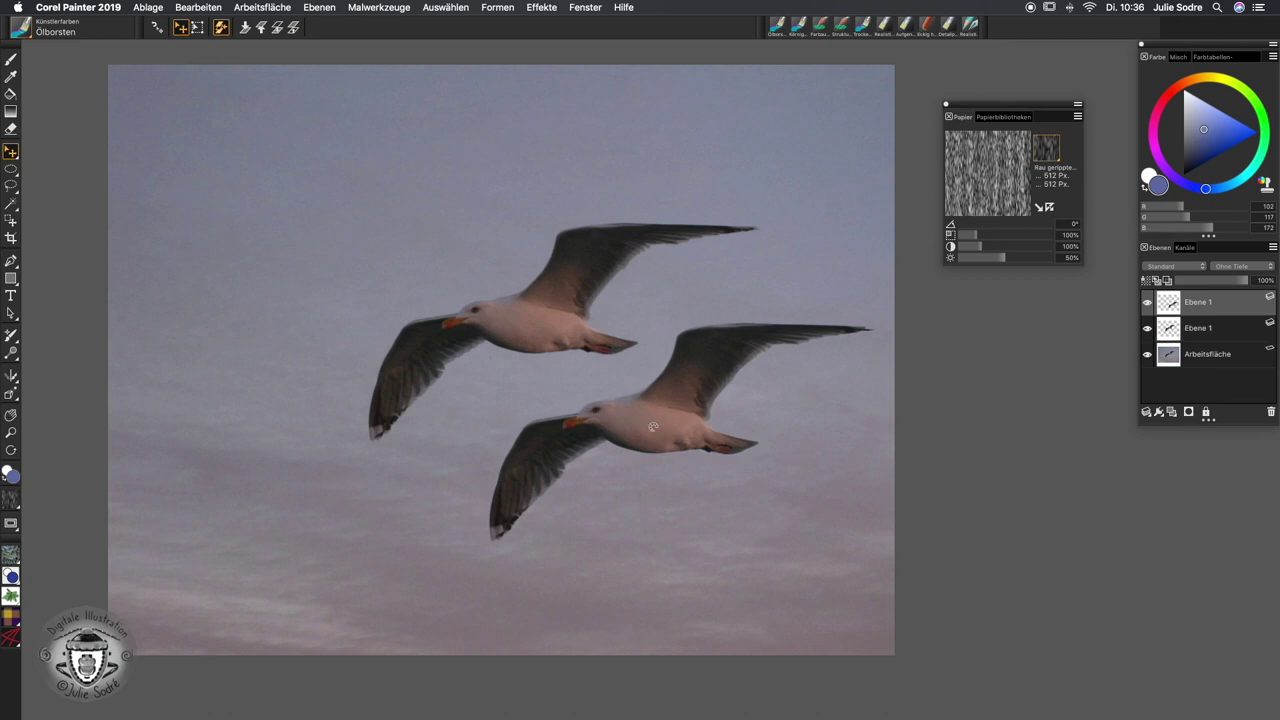
left_click_drag(652, 427, 382, 221)
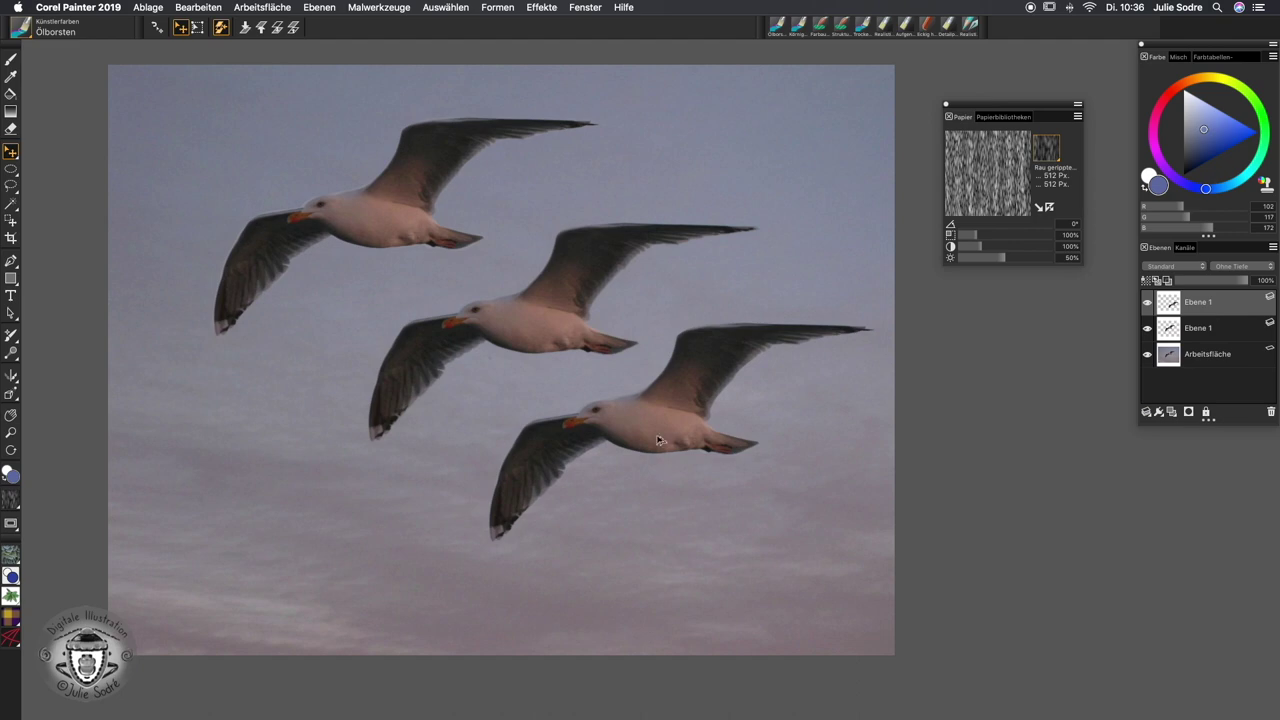
left_click_drag(651, 429, 342, 497)
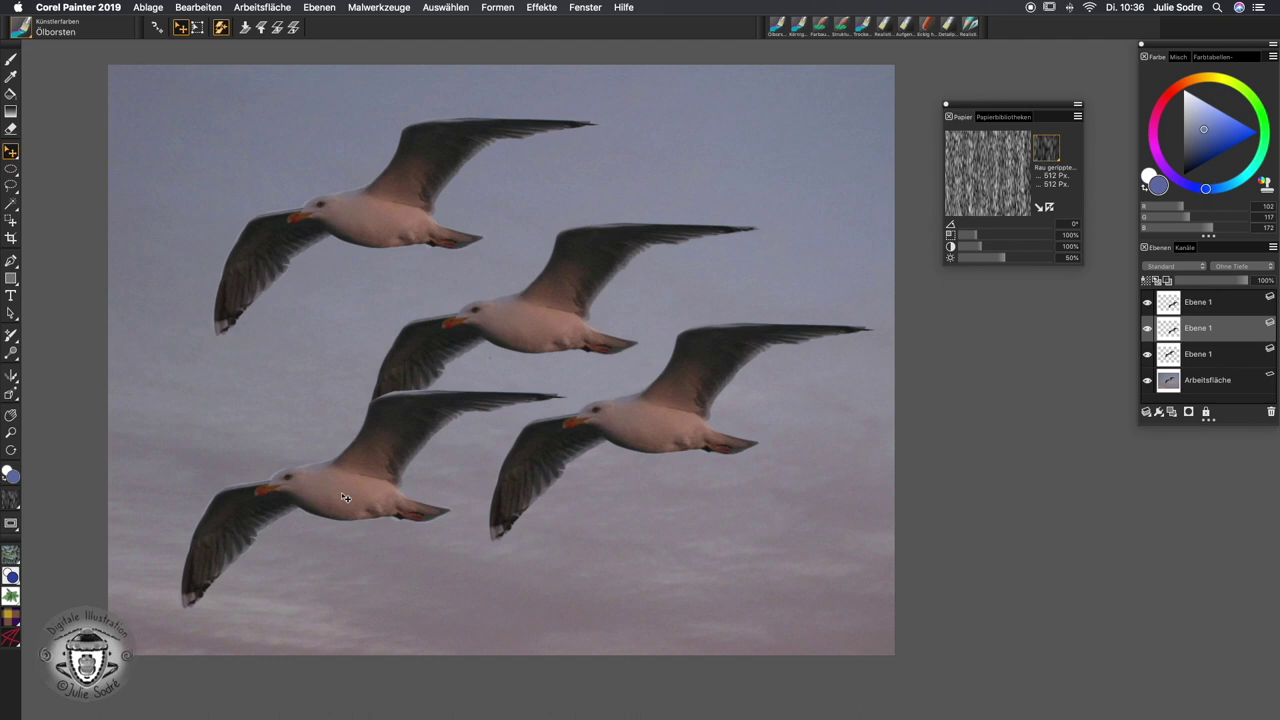
Step: Switch to polygon selection and outline the middle gull along its wing
left_click(11, 186)
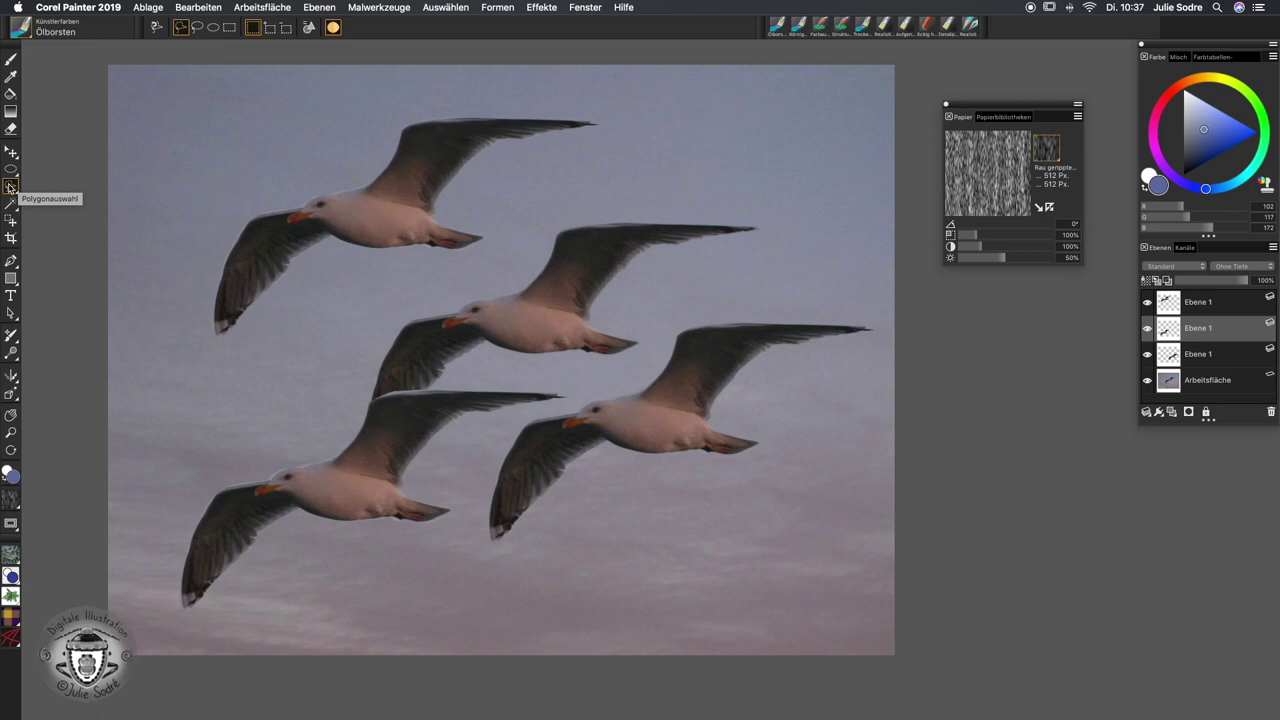
left_click(10, 186)
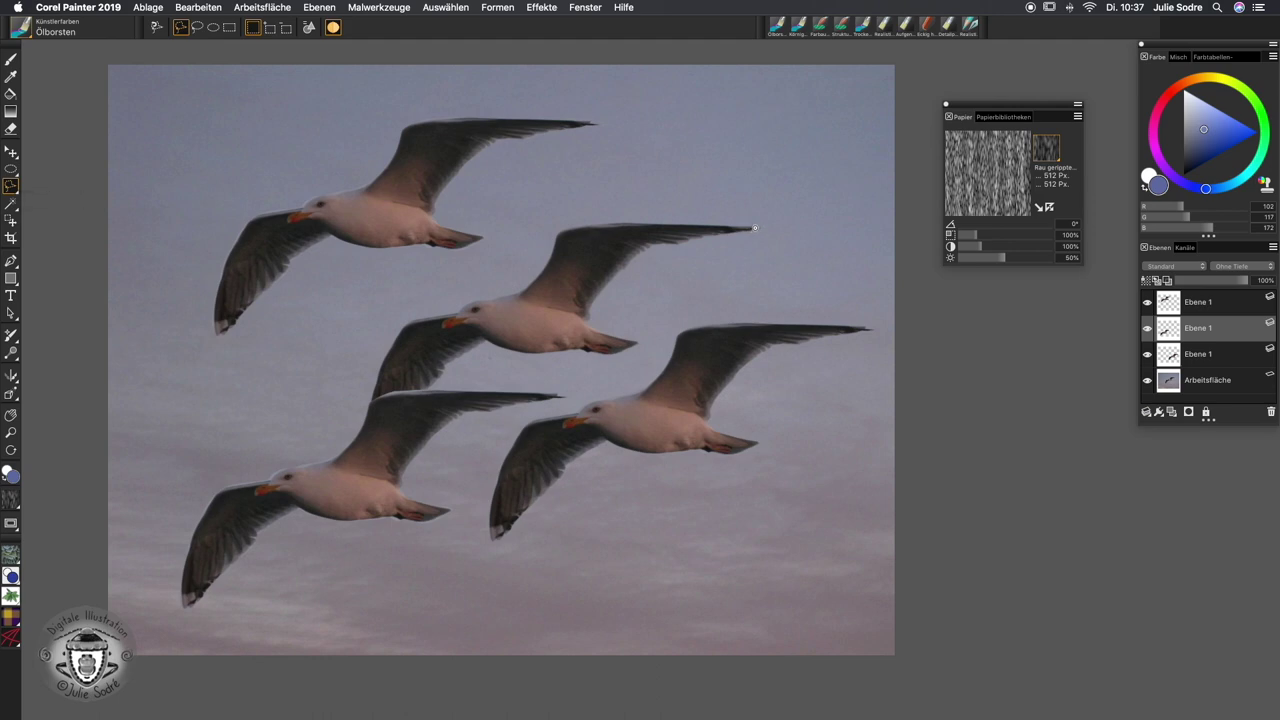
left_click(755, 228)
mouse_move(557, 234)
left_mouse_down()
mouse_move(516, 295)
mouse_move(403, 327)
mouse_move(354, 456)
mouse_move(491, 340)
mouse_move(545, 356)
mouse_move(455, 358)
mouse_move(490, 345)
mouse_move(640, 344)
mouse_move(587, 325)
mouse_move(643, 238)
mouse_move(637, 260)
mouse_move(757, 228)
left_mouse_up()
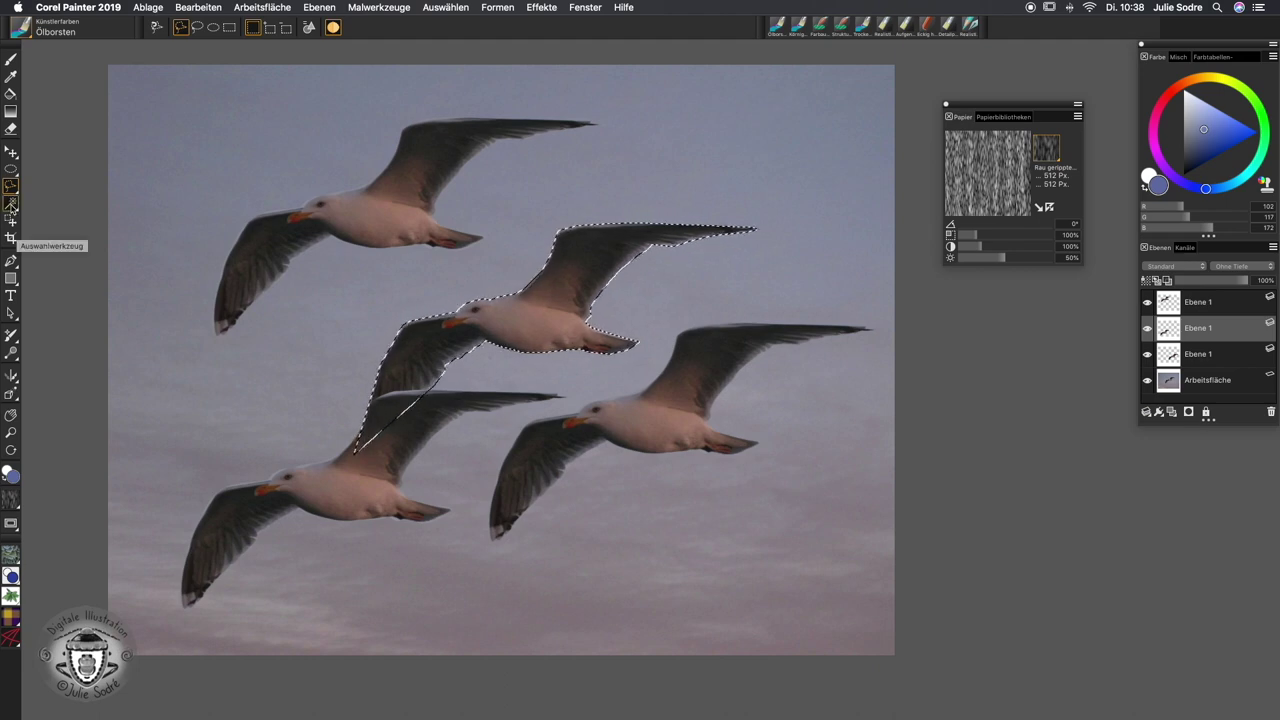
left_click(11, 524)
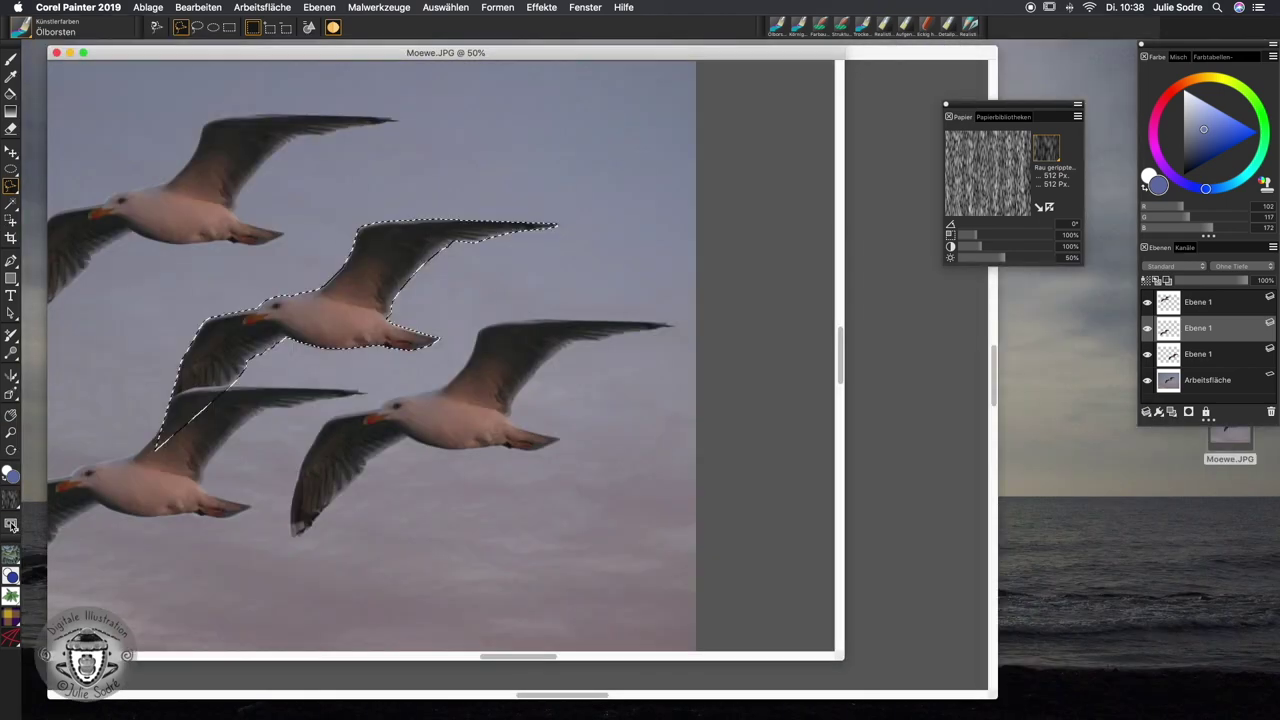
Step: Close Moewe.JPG and open Himmel.JPG in Painter from the desktop
left_click(56, 54)
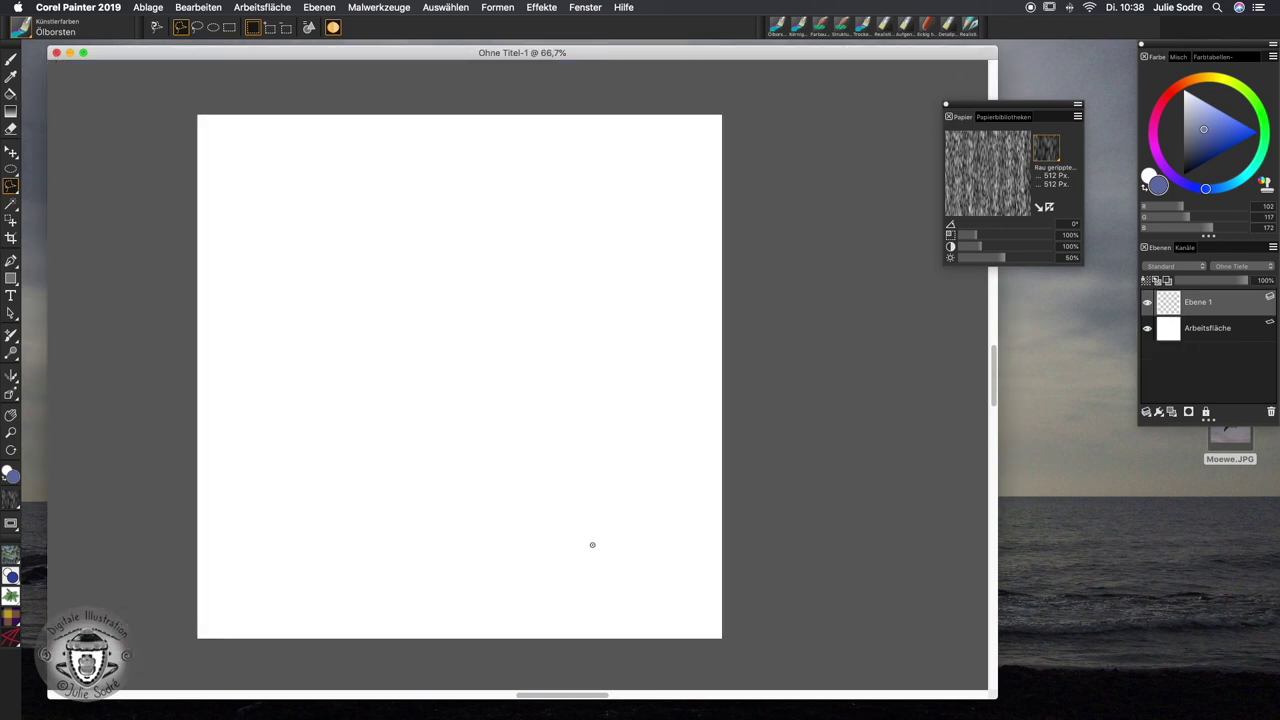
left_click(1232, 440)
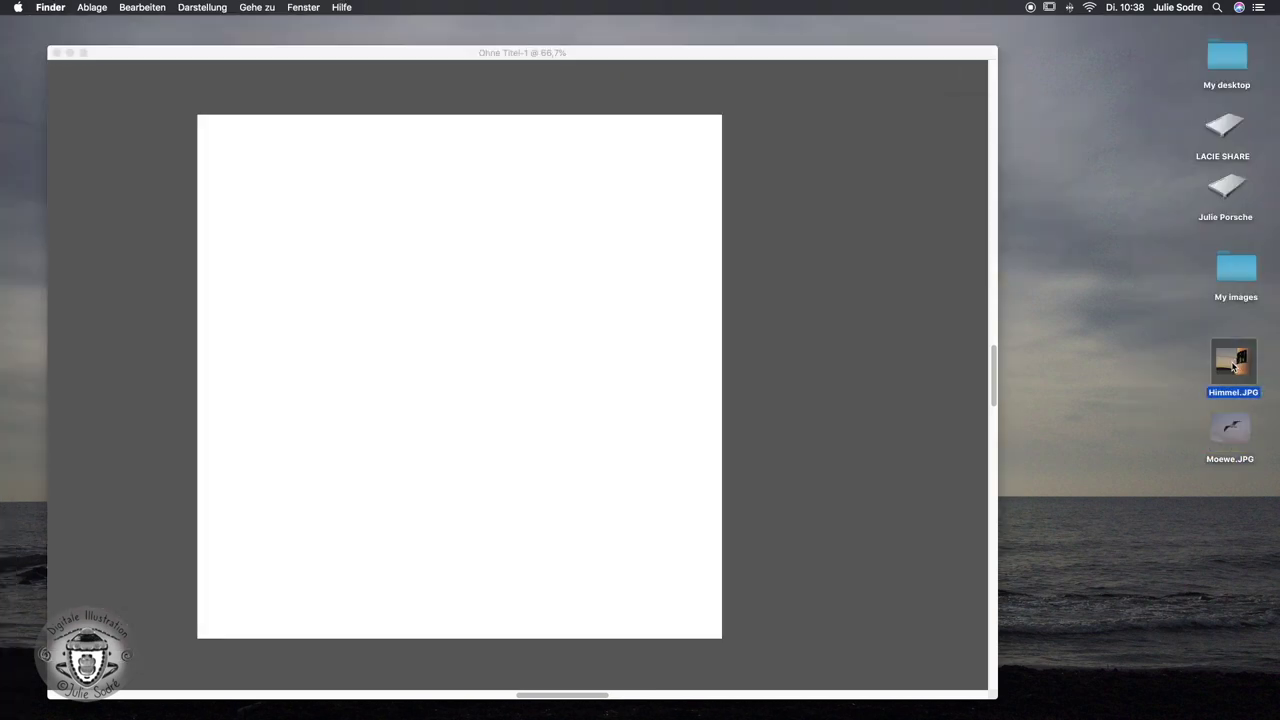
mouse_move(1233, 367)
left_mouse_down()
mouse_move(912, 511)
mouse_move(670, 710)
mouse_move(684, 708)
left_mouse_up()
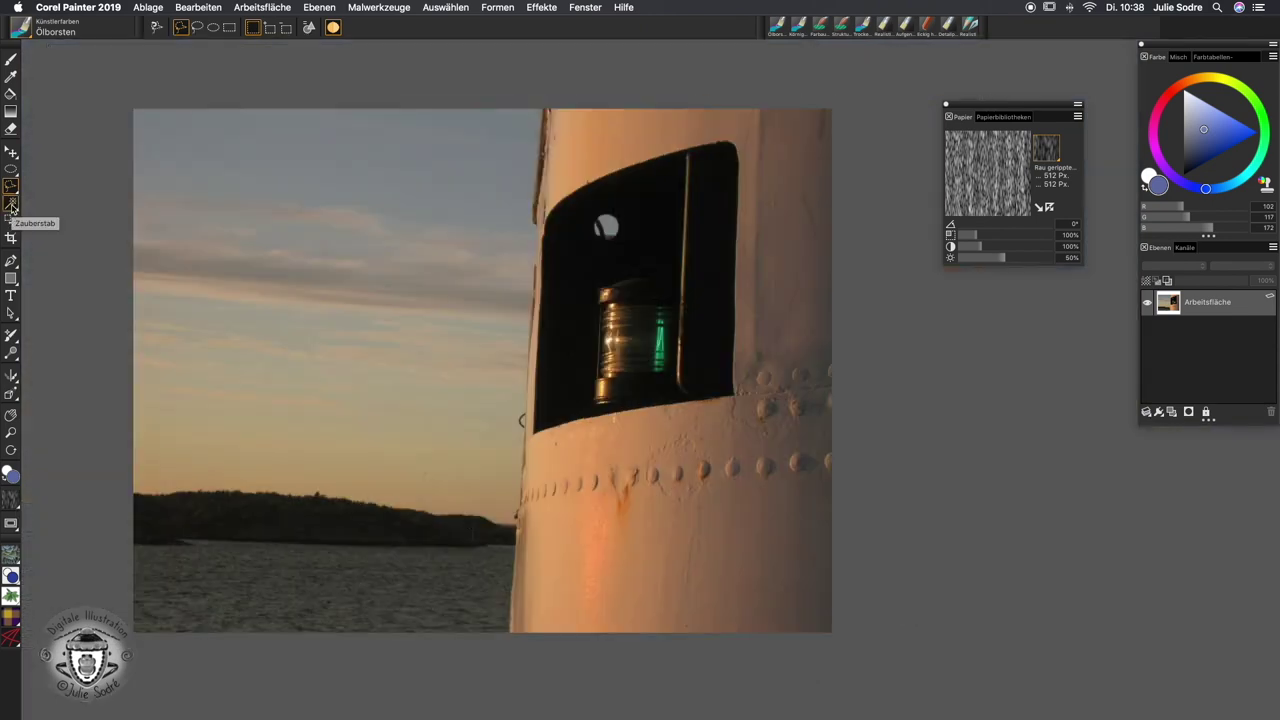
Step: With the Magic Wand, select sky areas, then retry the clouds at tolerance 13
left_click(12, 203)
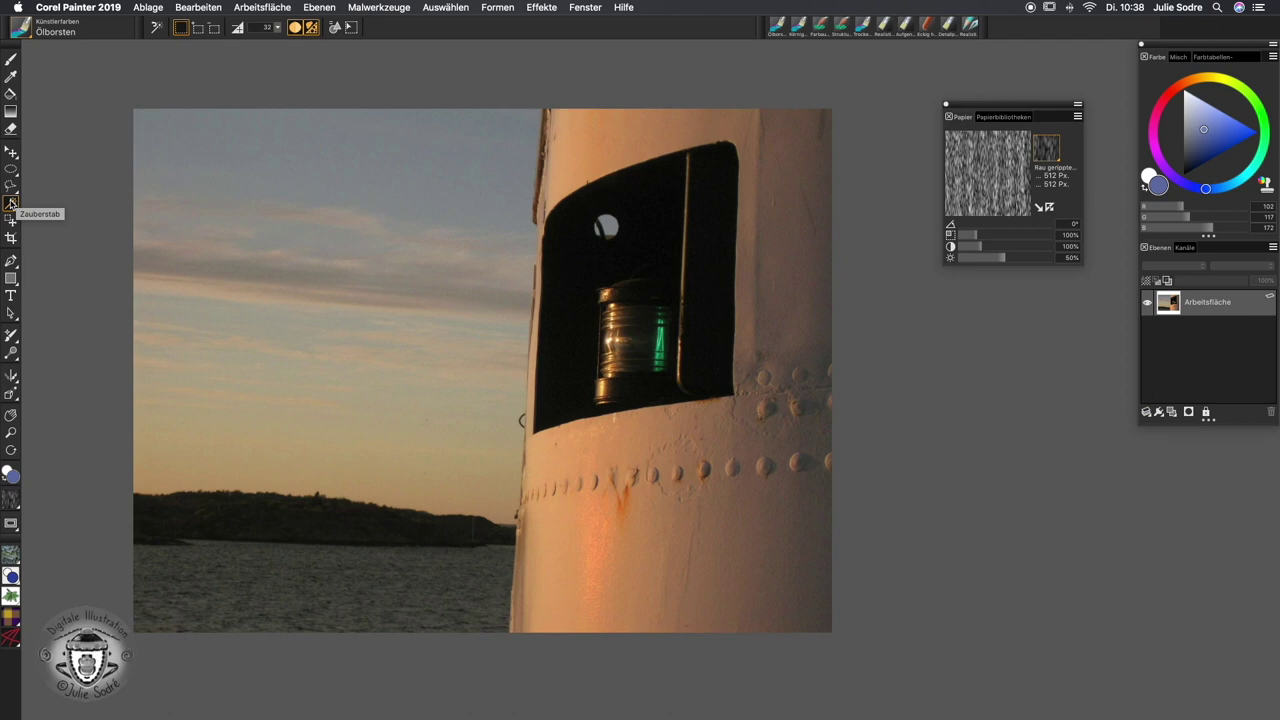
left_click(431, 181)
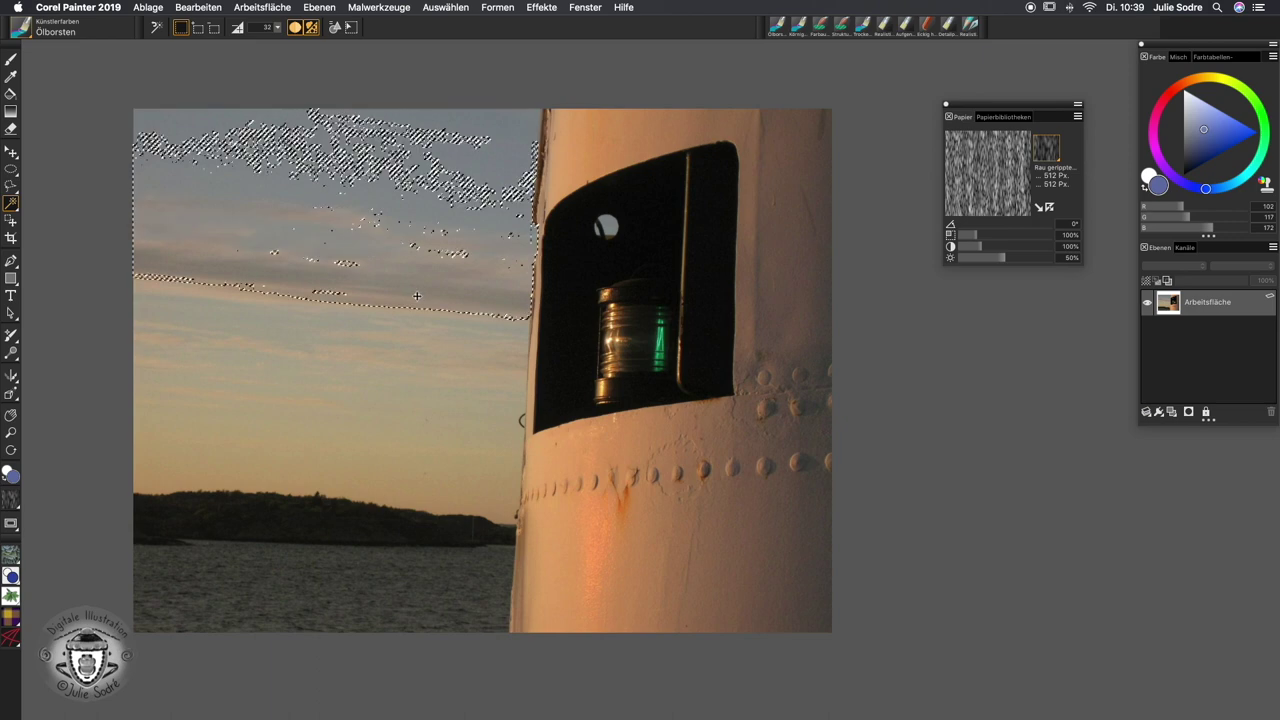
left_click(445, 488)
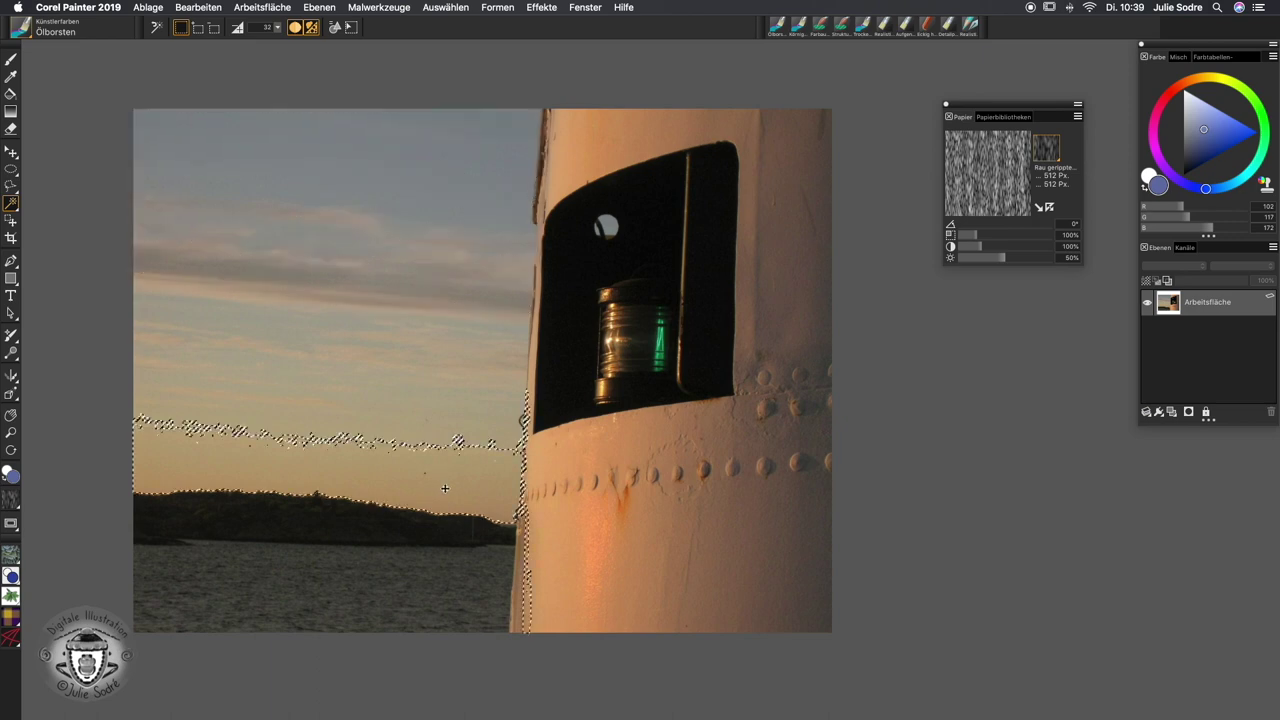
left_click(275, 29)
left_click_drag(275, 29, 264, 30)
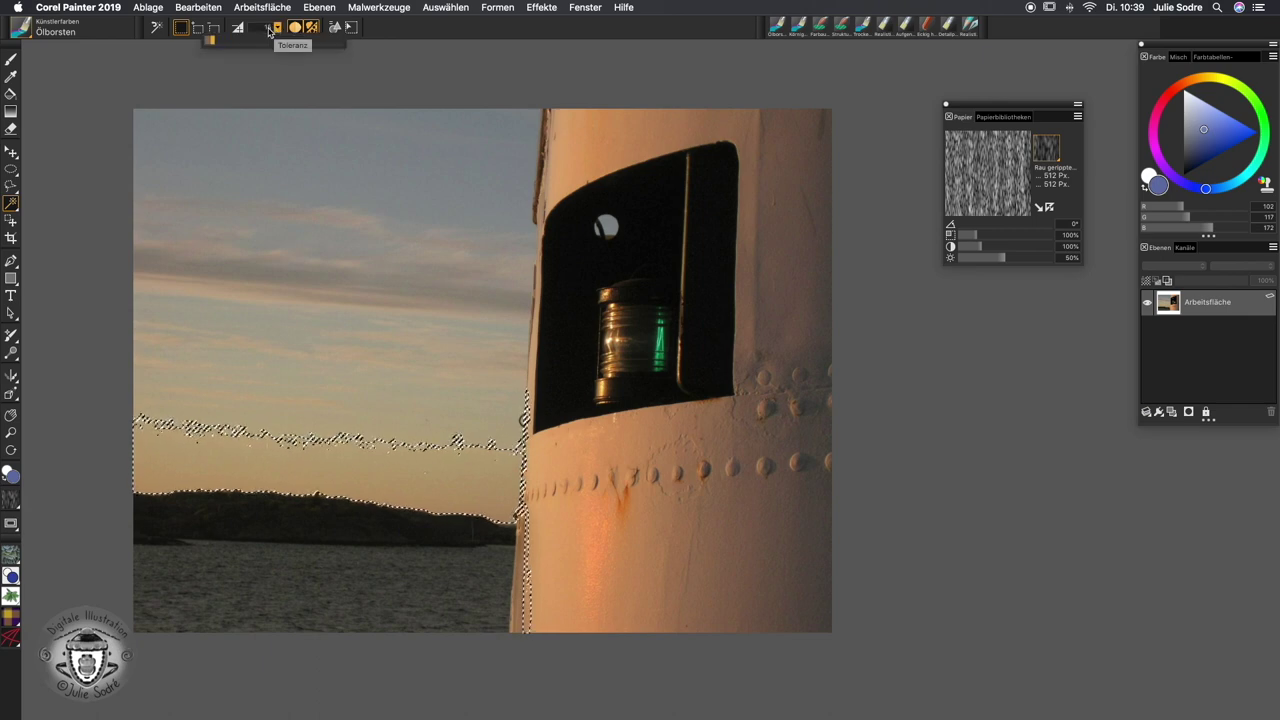
left_click(351, 289)
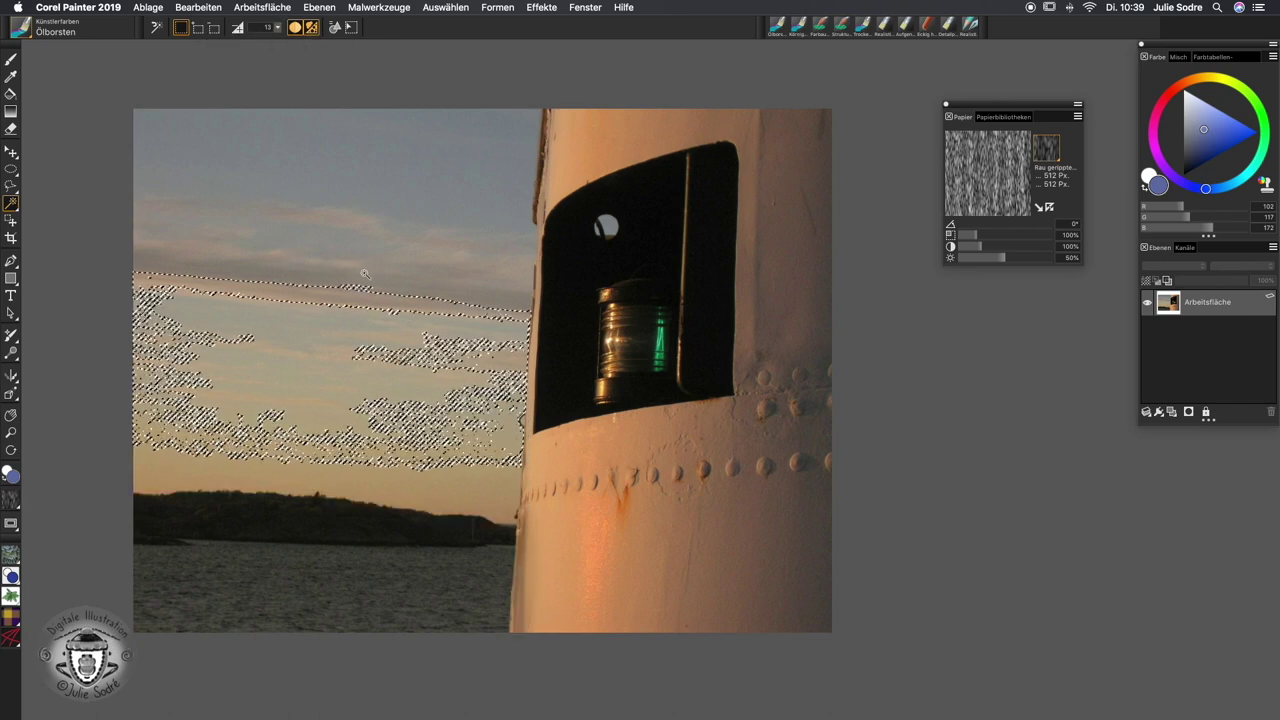
Step: Reselect sky bands, raise tolerance until the whole image is selected, then lower it to 20
key("super+d")
left_click(364, 380)
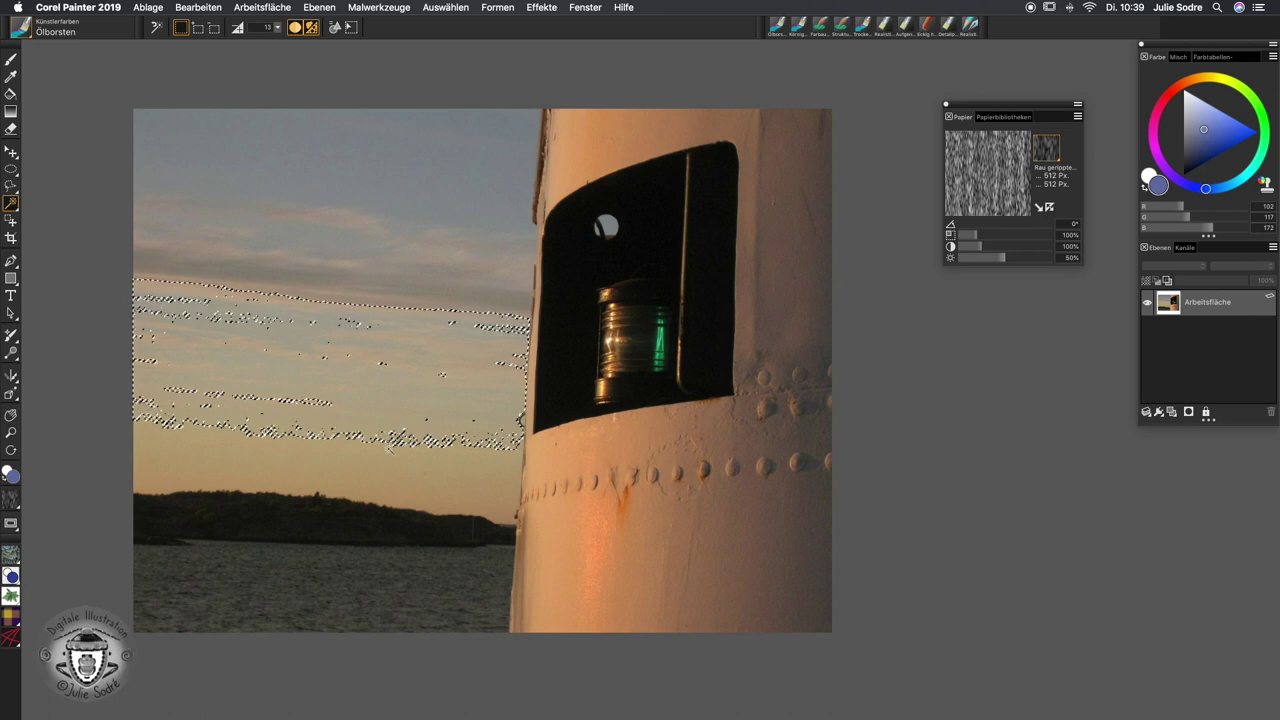
left_click(370, 420)
left_click(418, 209)
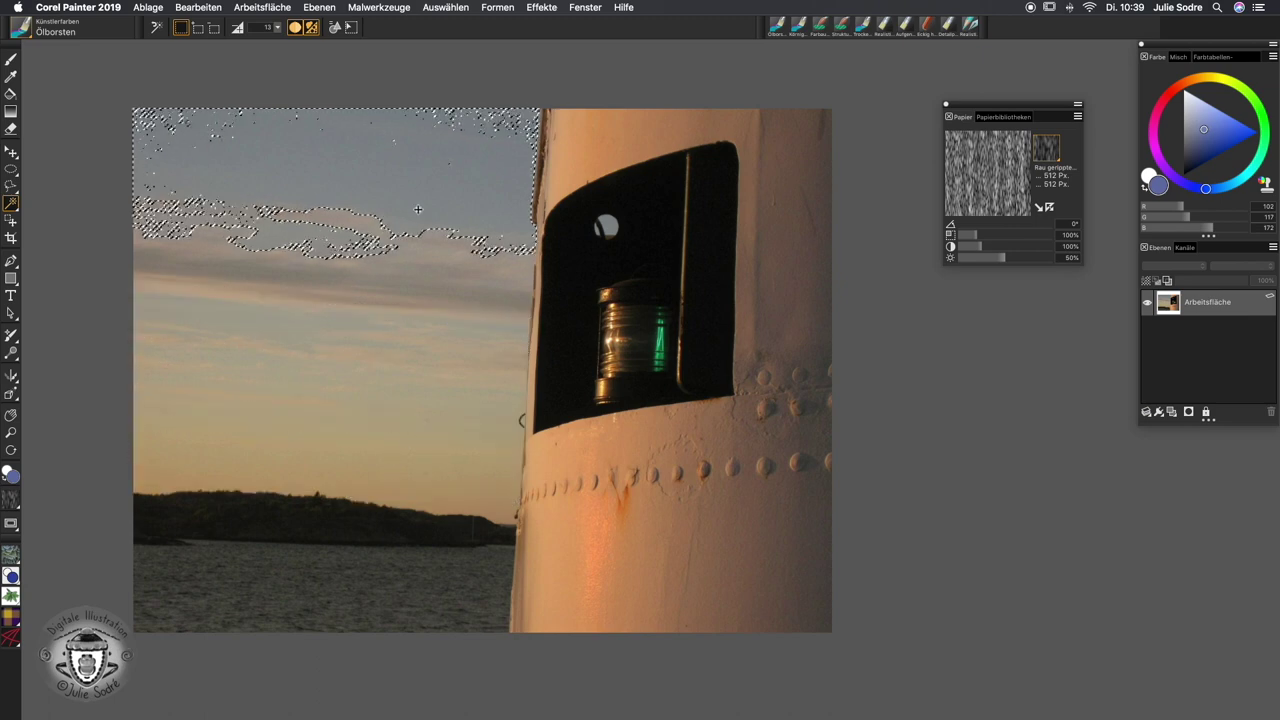
left_click_drag(277, 27, 372, 42)
left_click(369, 357)
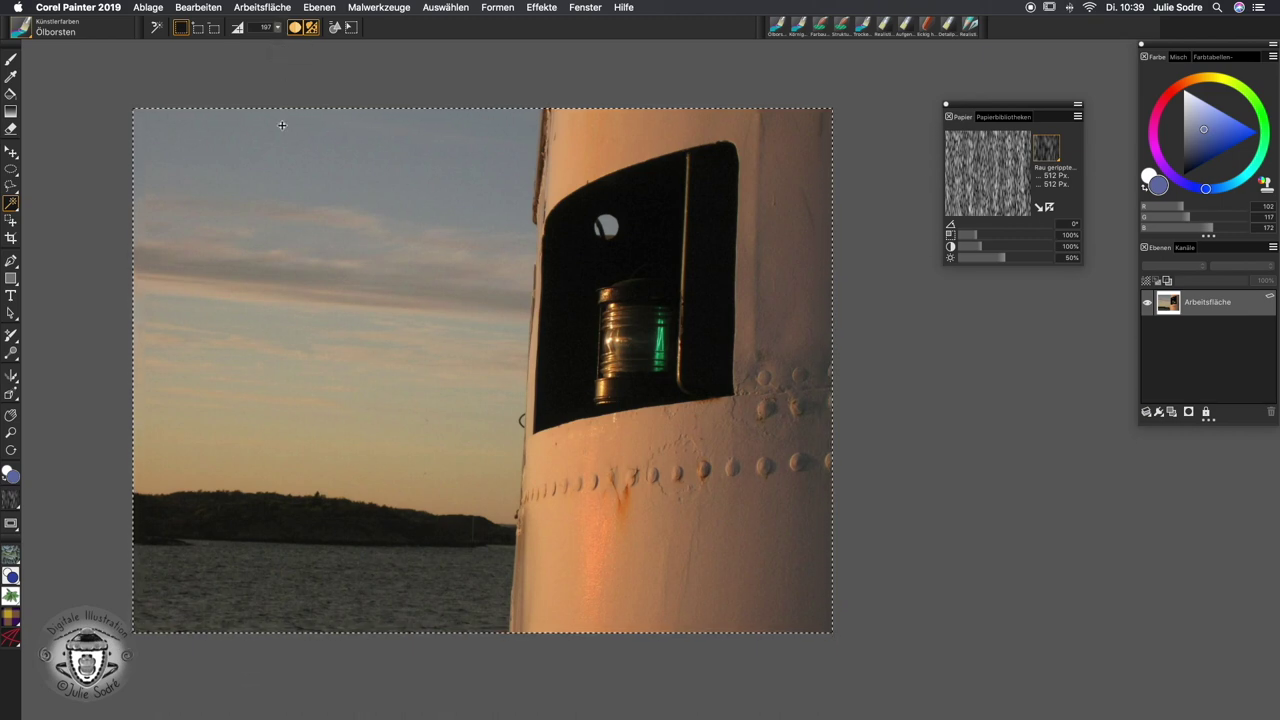
left_click_drag(276, 30, 243, 30)
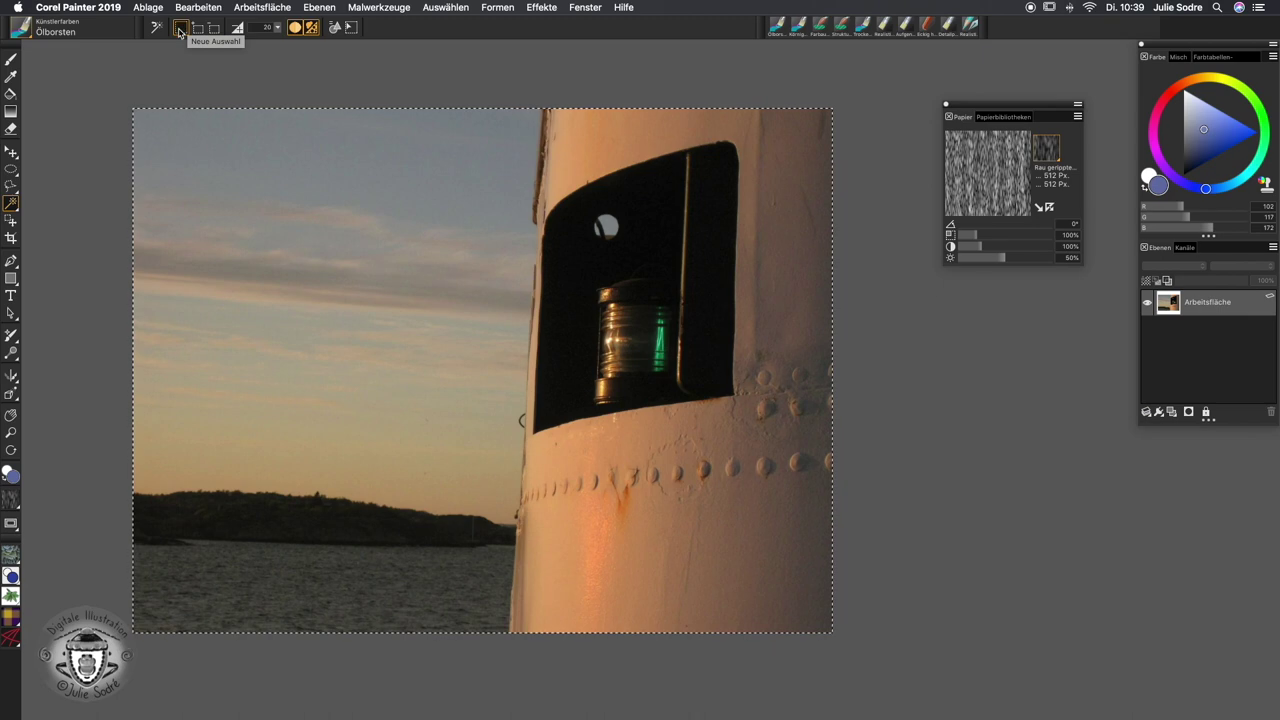
Step: Deselect and magic-wand the sunset sky down to the hill line and lighthouse edge
key("super+d")
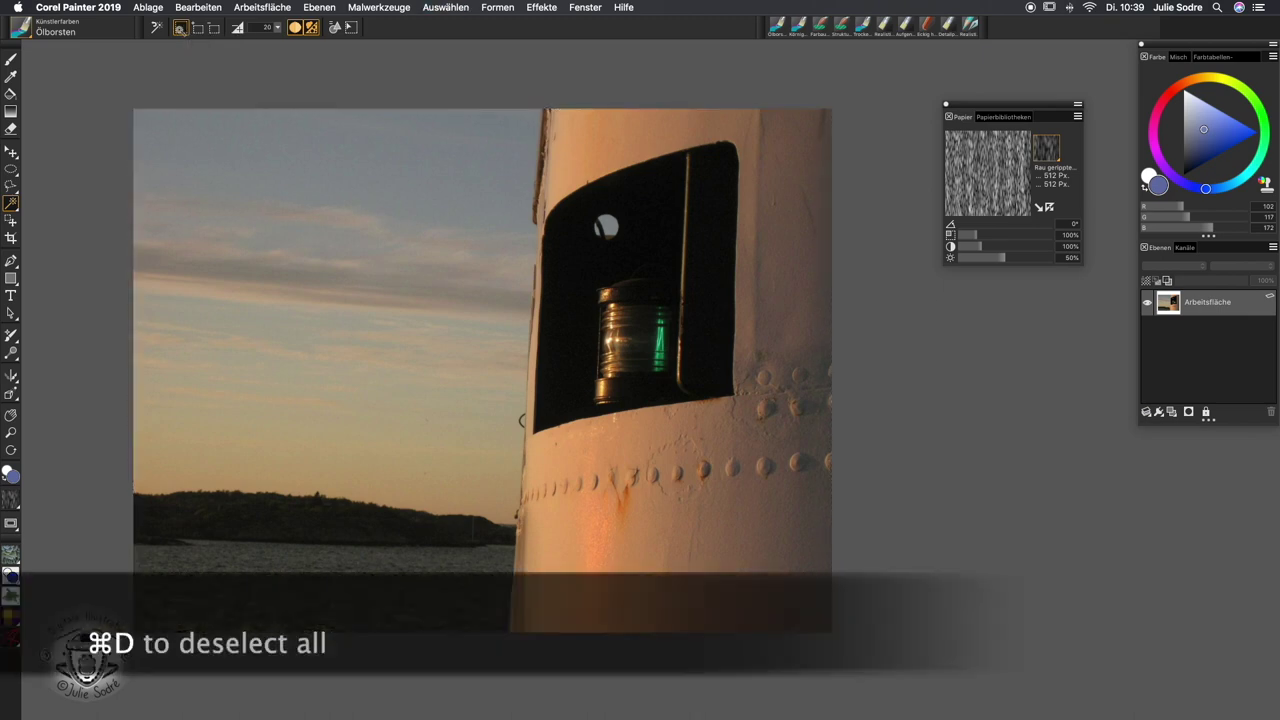
left_click(412, 155)
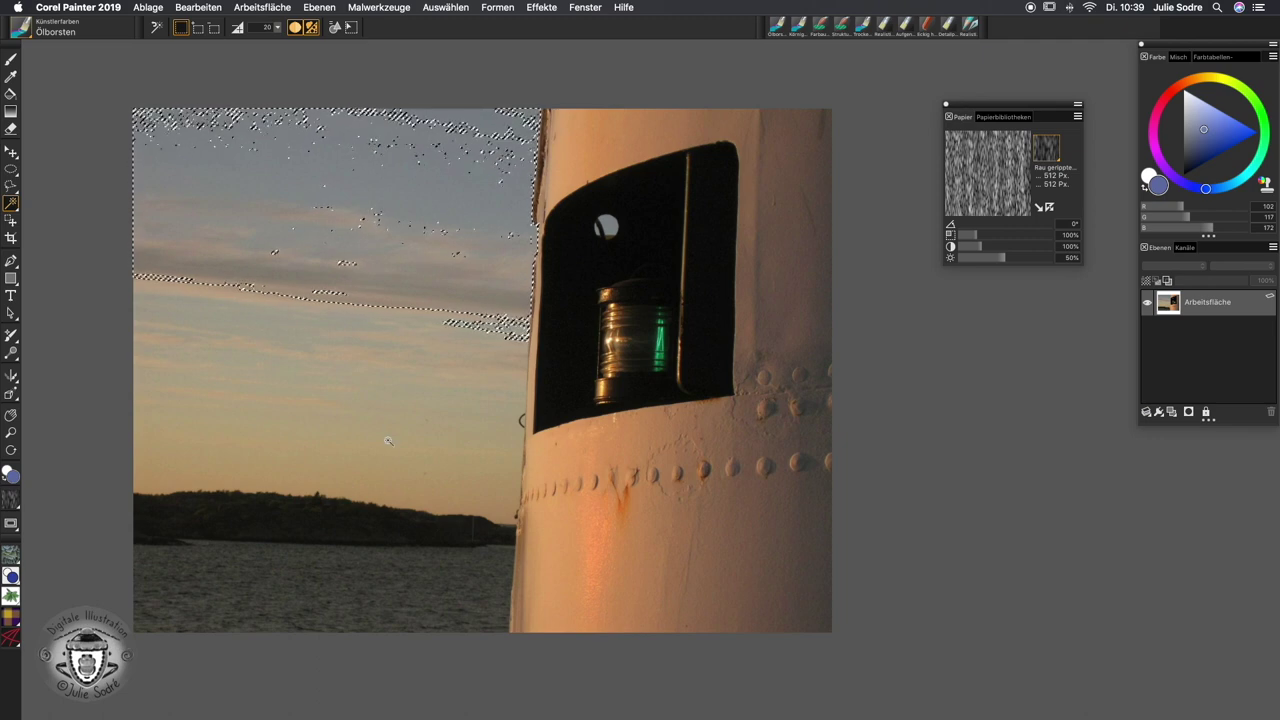
left_click(430, 370)
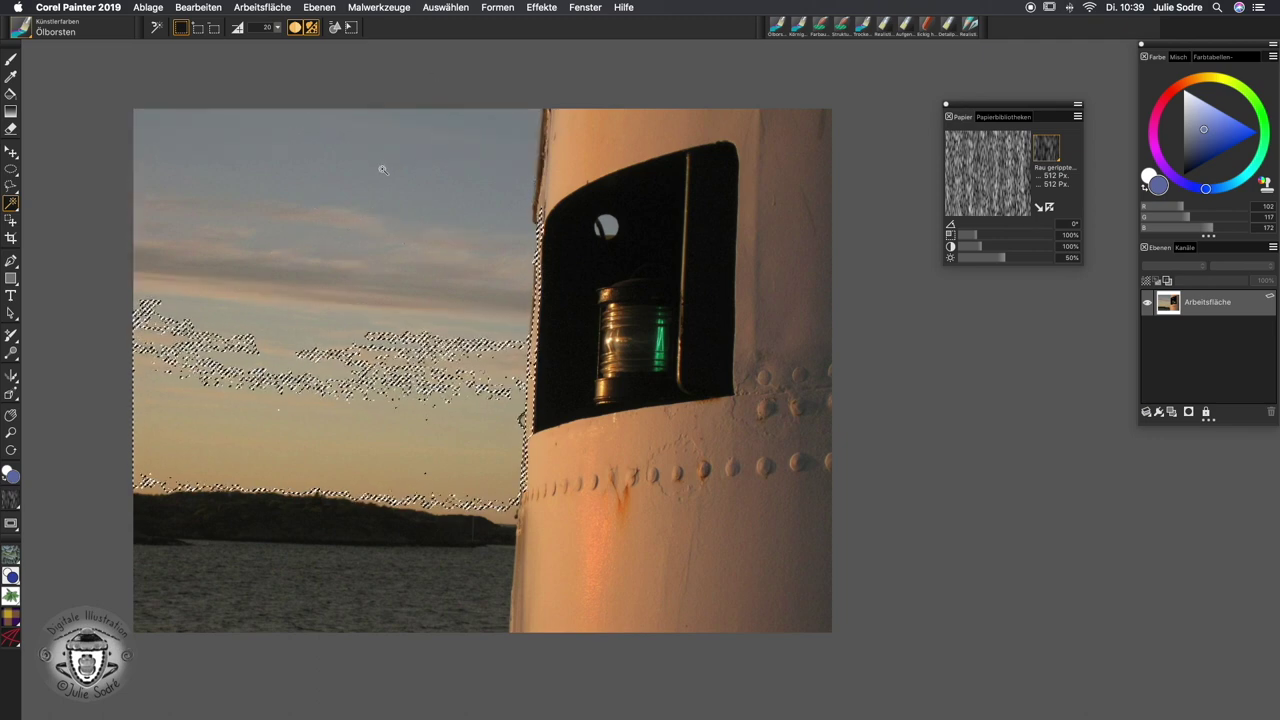
key("super+d")
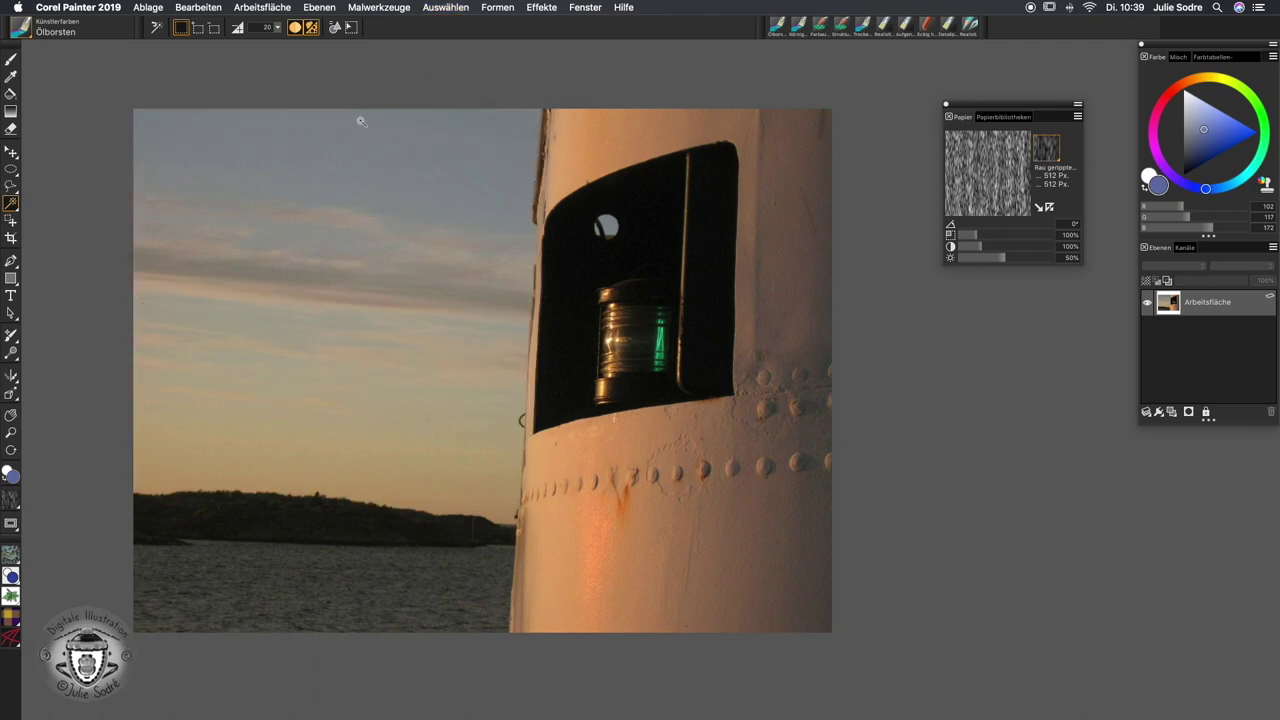
left_click(325, 477)
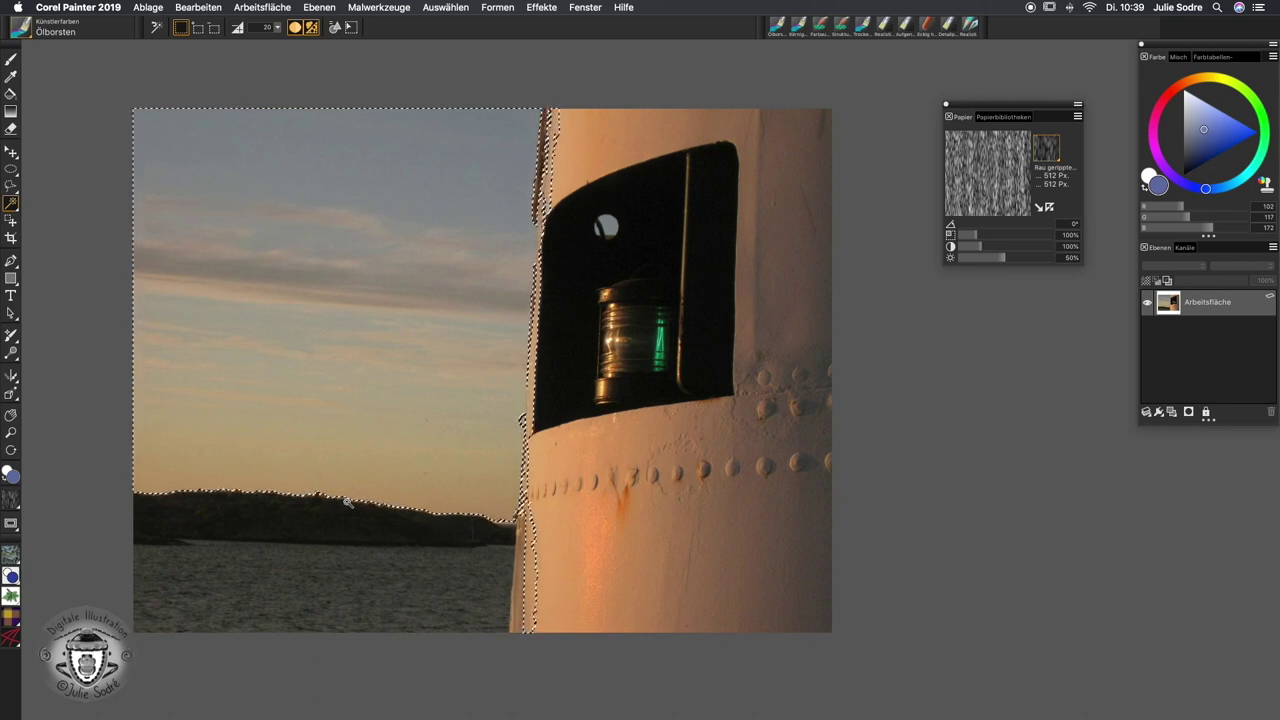
left_click(11, 187)
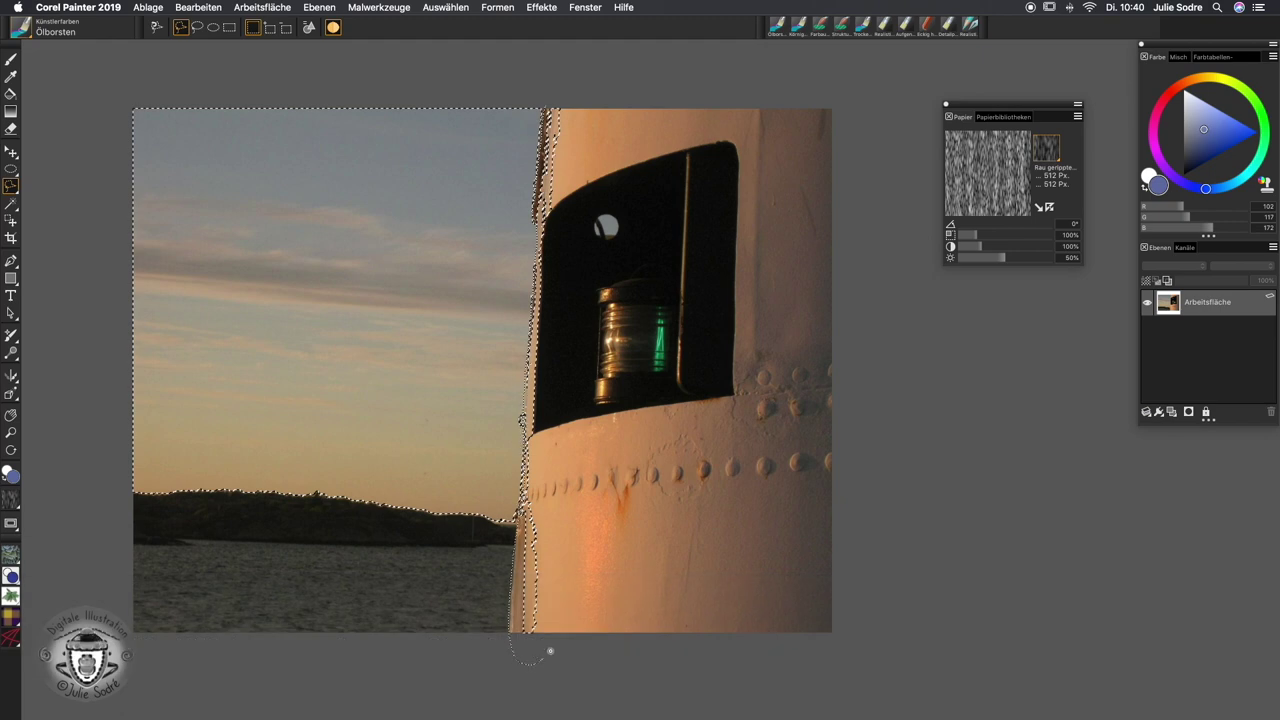
Step: Trace with the Lasso along the tower's left edge to subtract that strip from the selection
left_click_drag(550, 651, 561, 268)
mouse_move(560, 95)
left_mouse_down()
mouse_move(543, 87)
mouse_move(554, 87)
left_mouse_up()
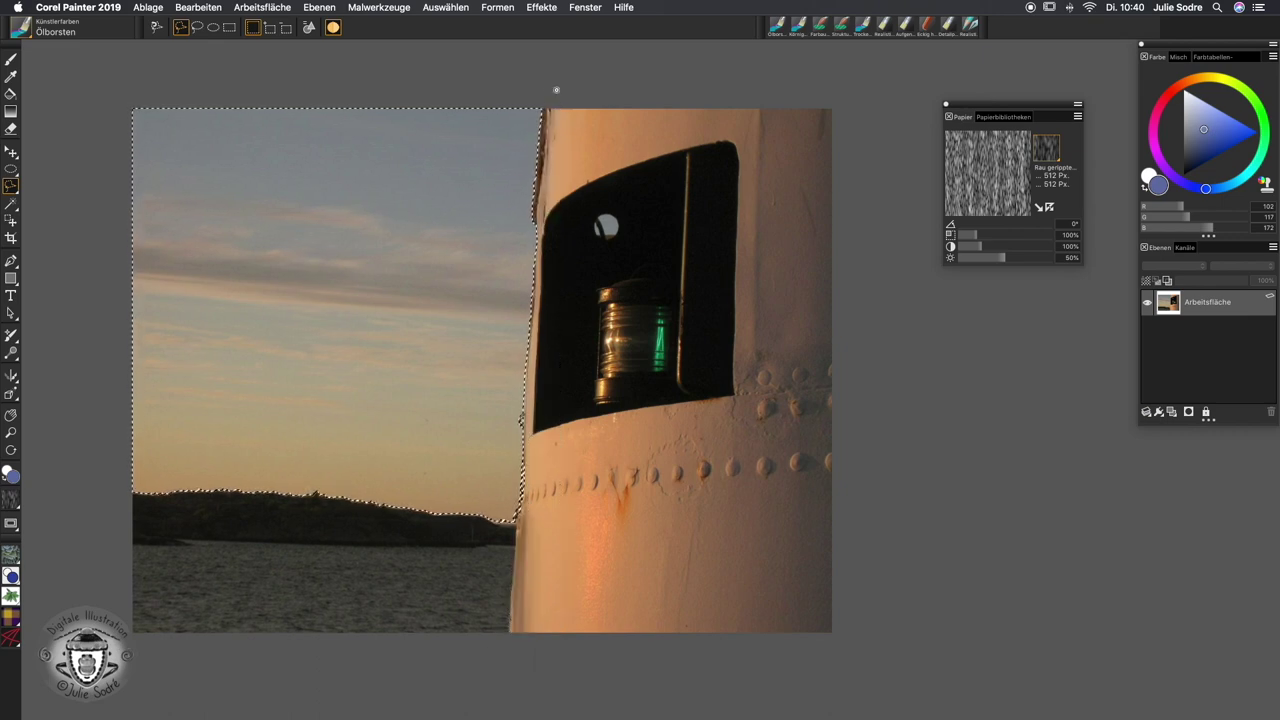
Step: Apply Farbkorrektur with hue -36%, saturation -55%, value 60% to the sky, then deselect
left_click(541, 7)
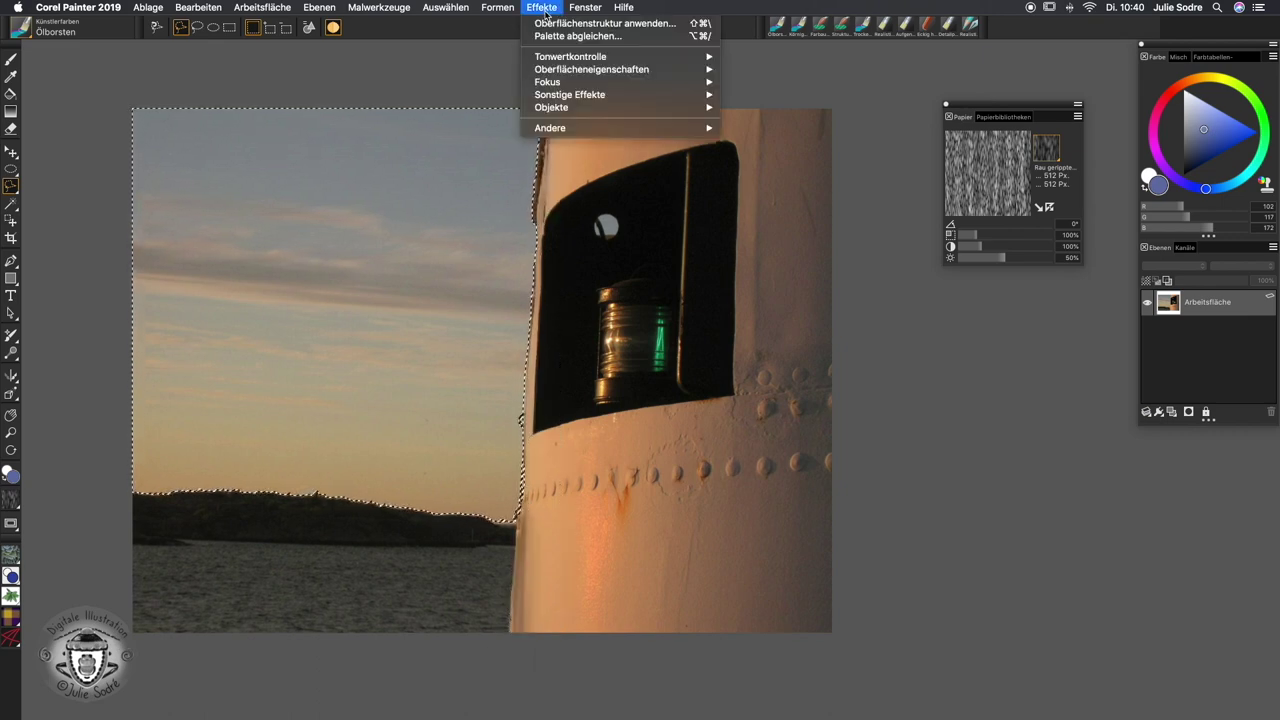
mouse_move(582, 57)
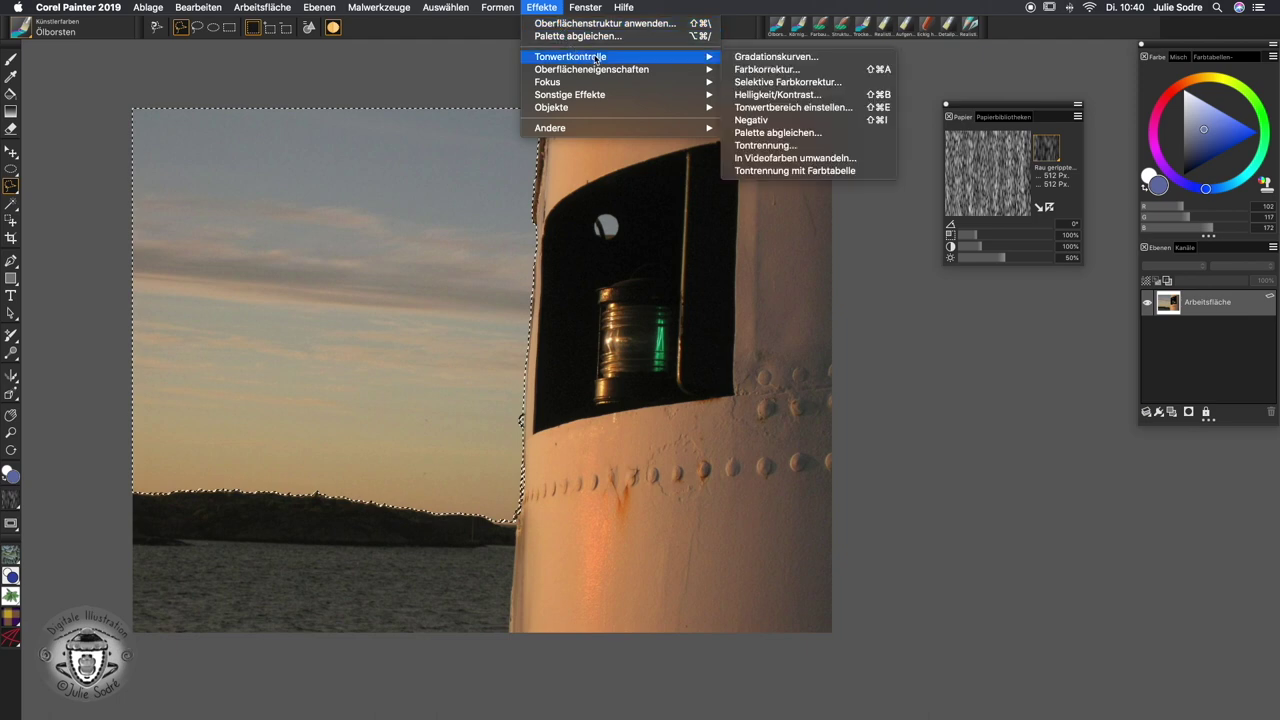
left_click(829, 70)
left_click_drag(716, 168, 894, 243)
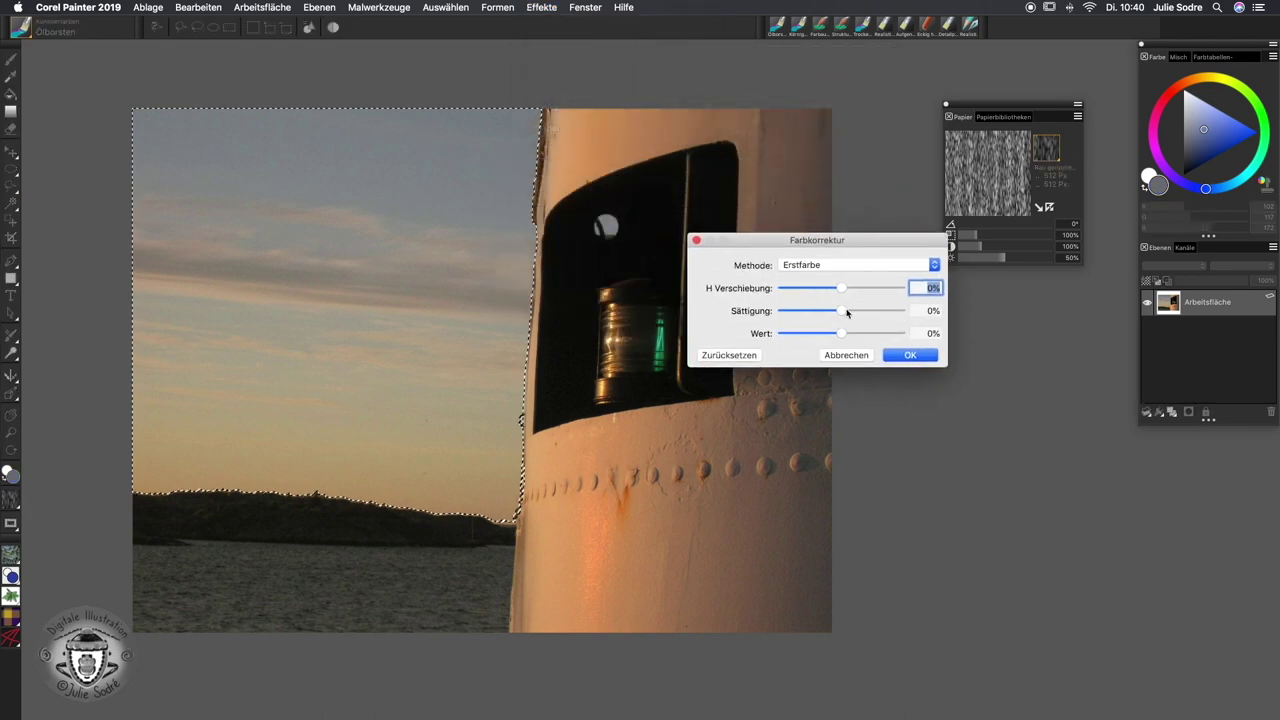
left_click_drag(841, 313, 835, 320)
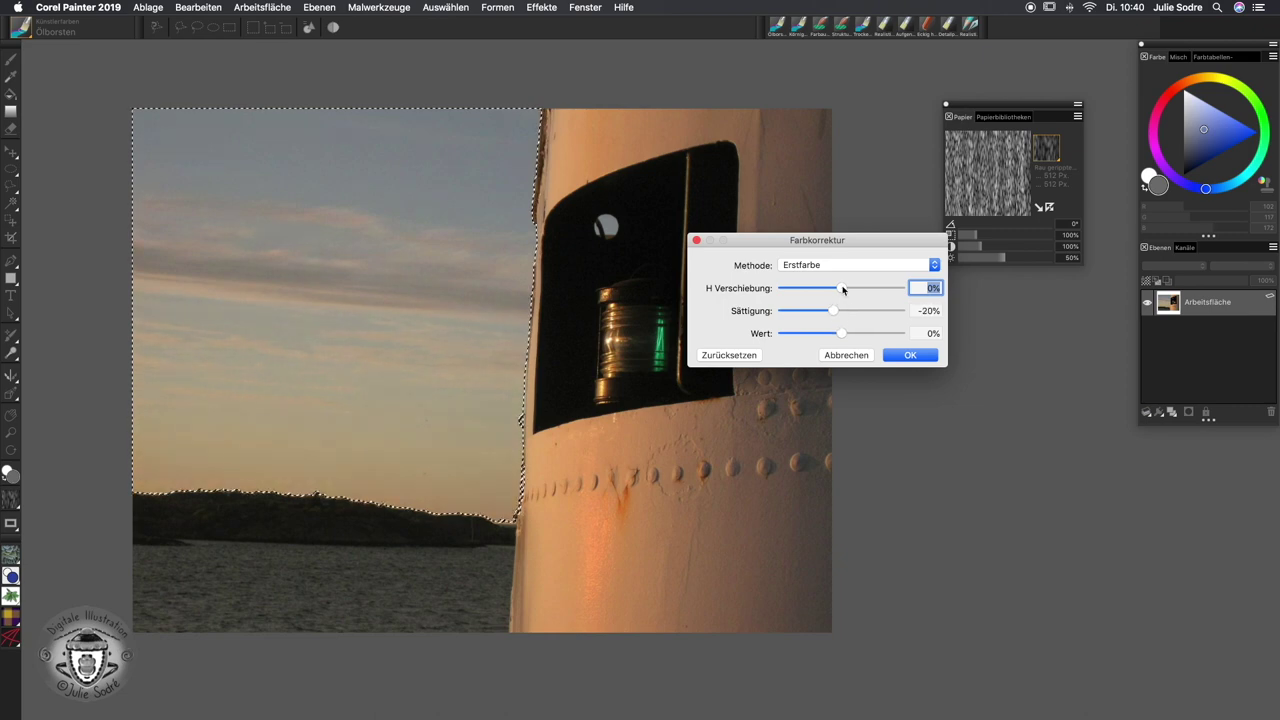
left_click_drag(842, 289, 821, 315)
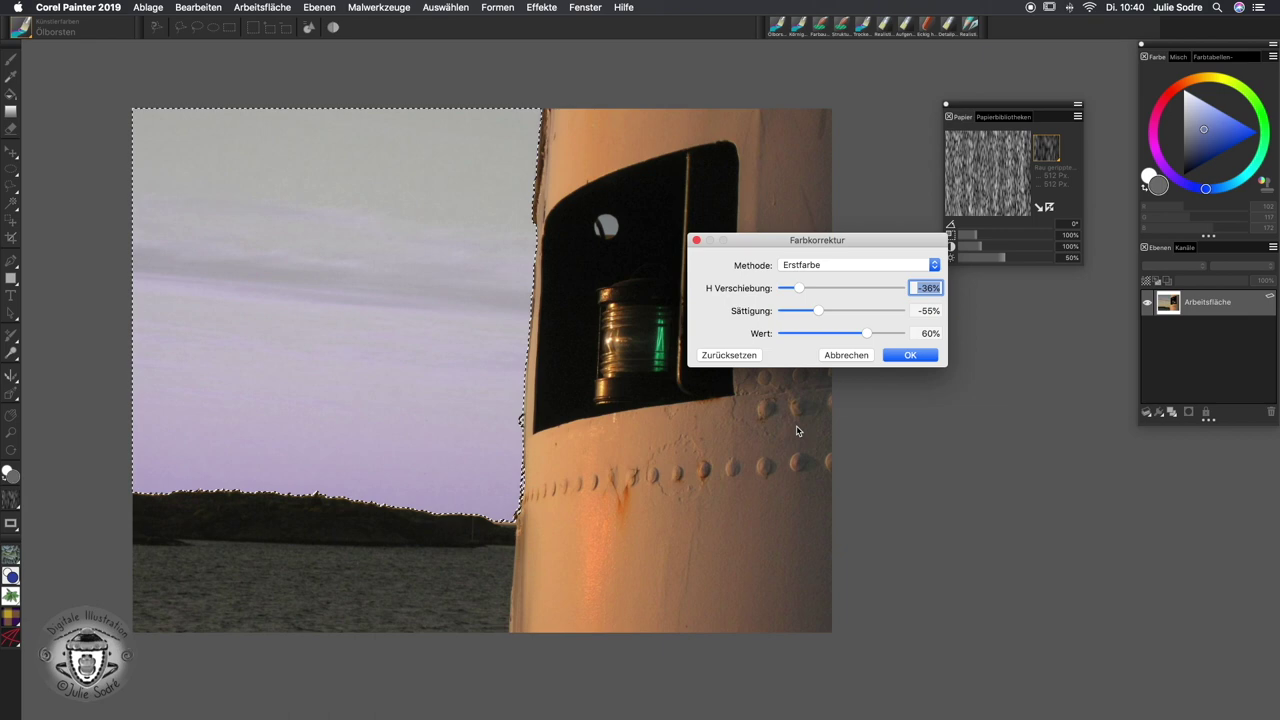
key("Return")
key("super+d")
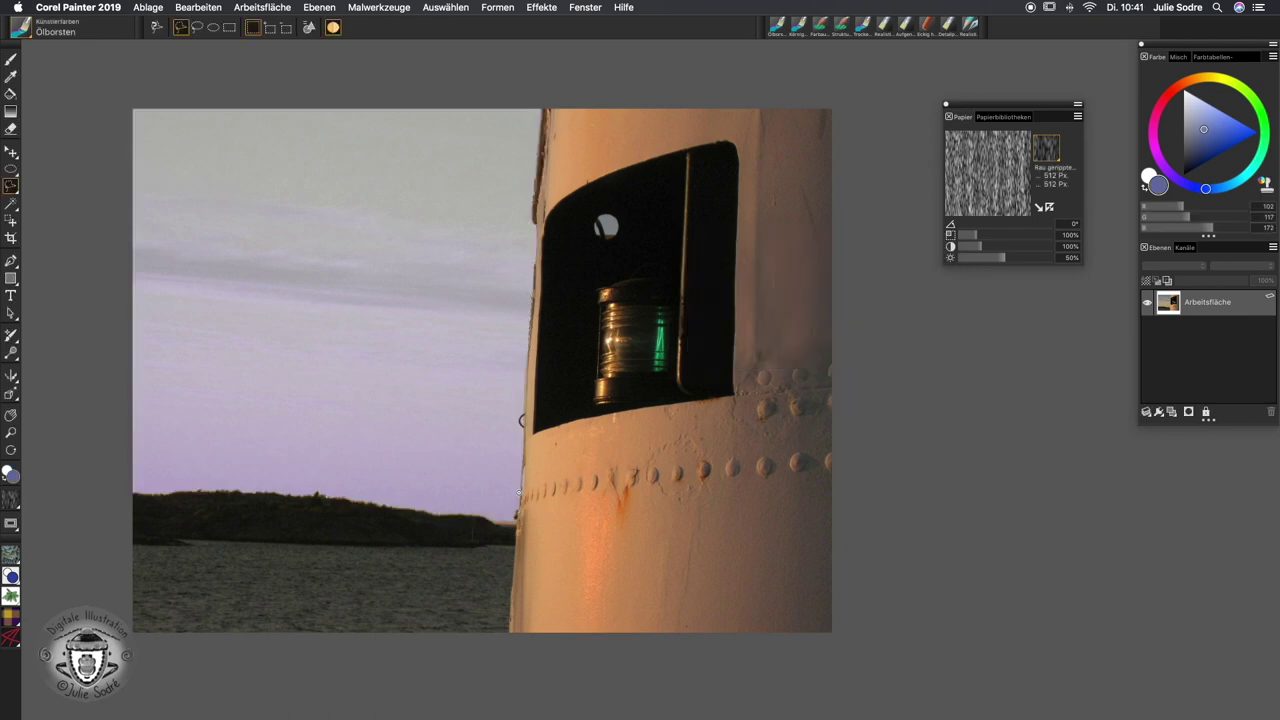